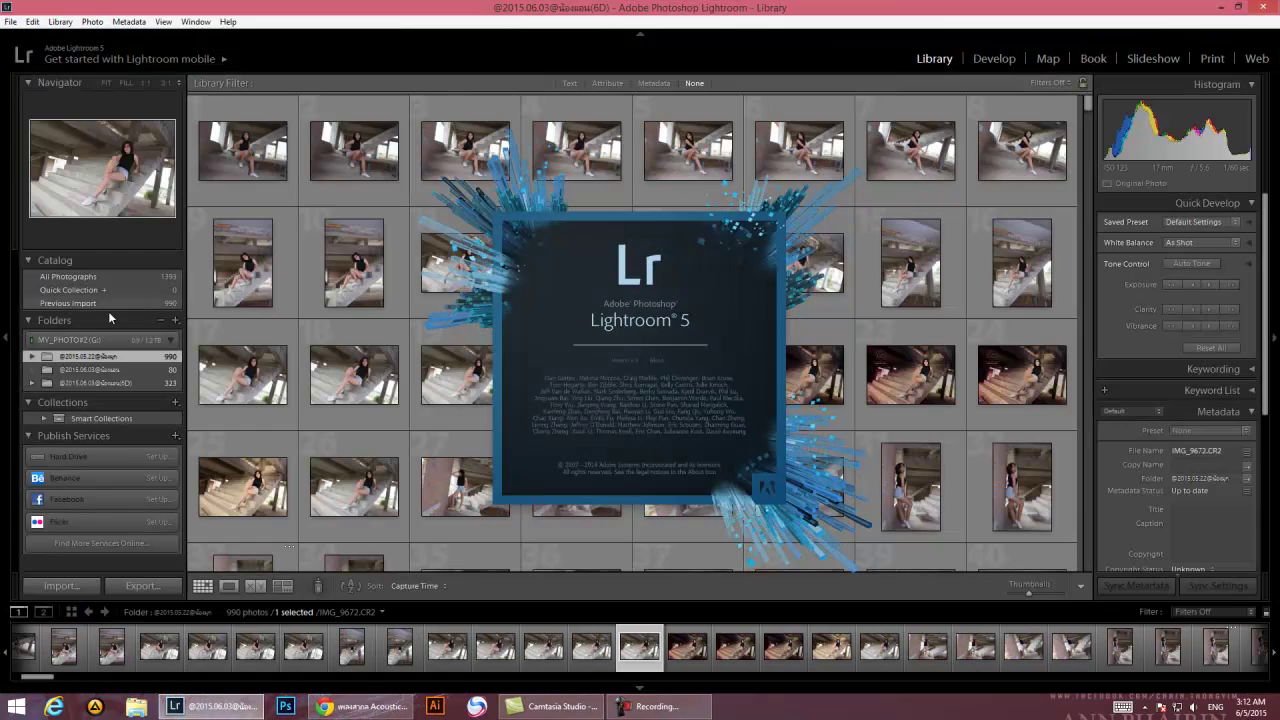
- Export all photos in the 2015.05.22 folder to H:\TEST on the hard drive
{"action": "left_click", "coordinate": [97, 384]}
{"action": "left_click", "coordinate": [97, 370]}
{"action": "left_click", "coordinate": [97, 356]}
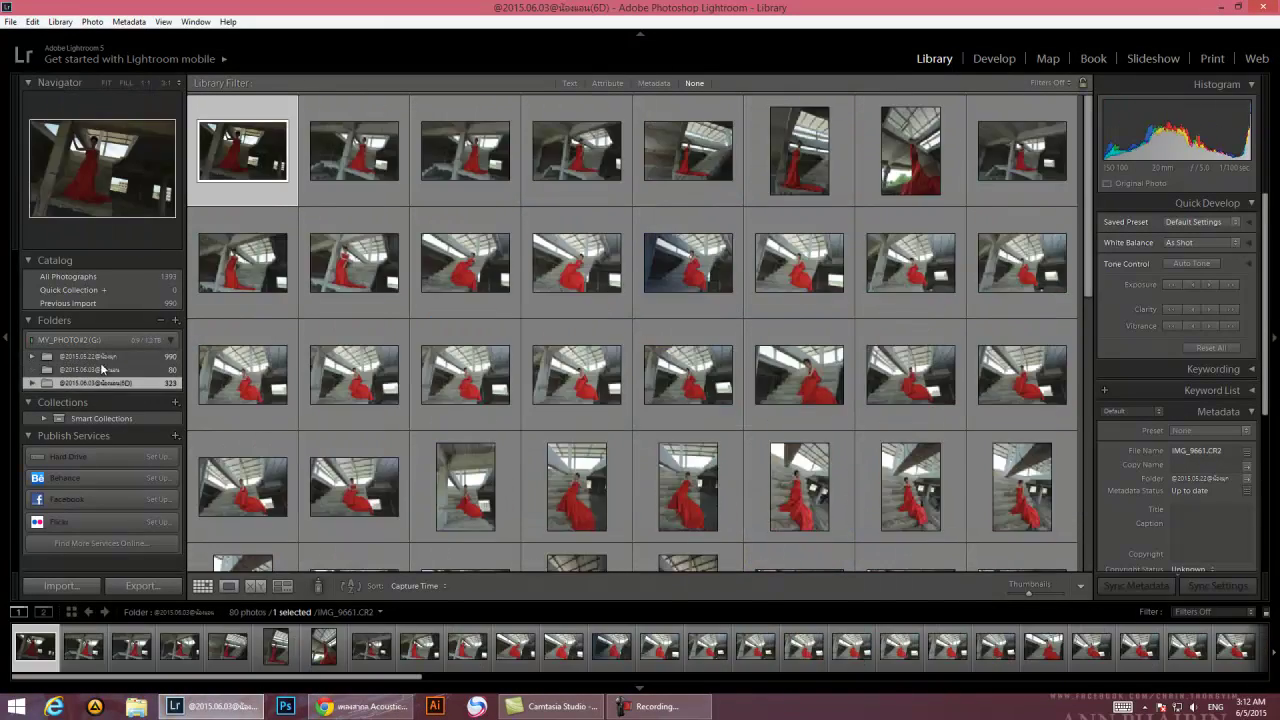
{"action": "left_click", "coordinate": [97, 356]}
{"action": "key", "text": "ctrl+a"}
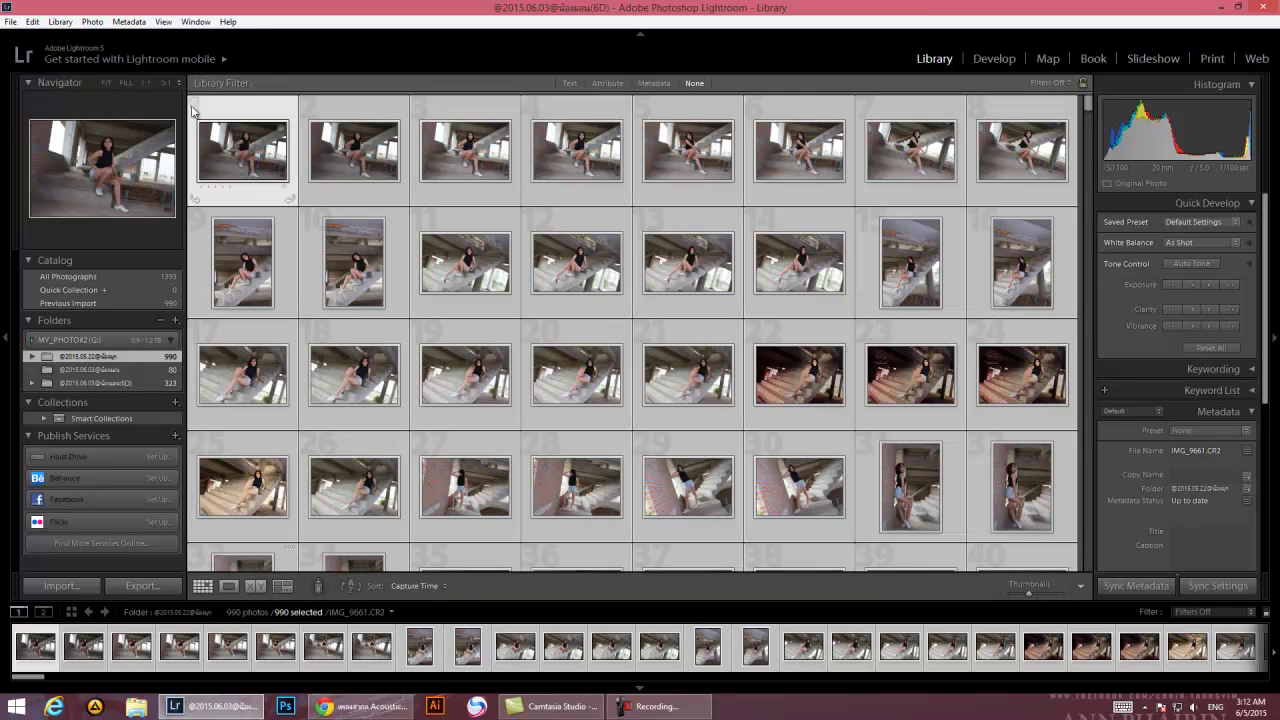
{"action": "left_click", "coordinate": [10, 21]}
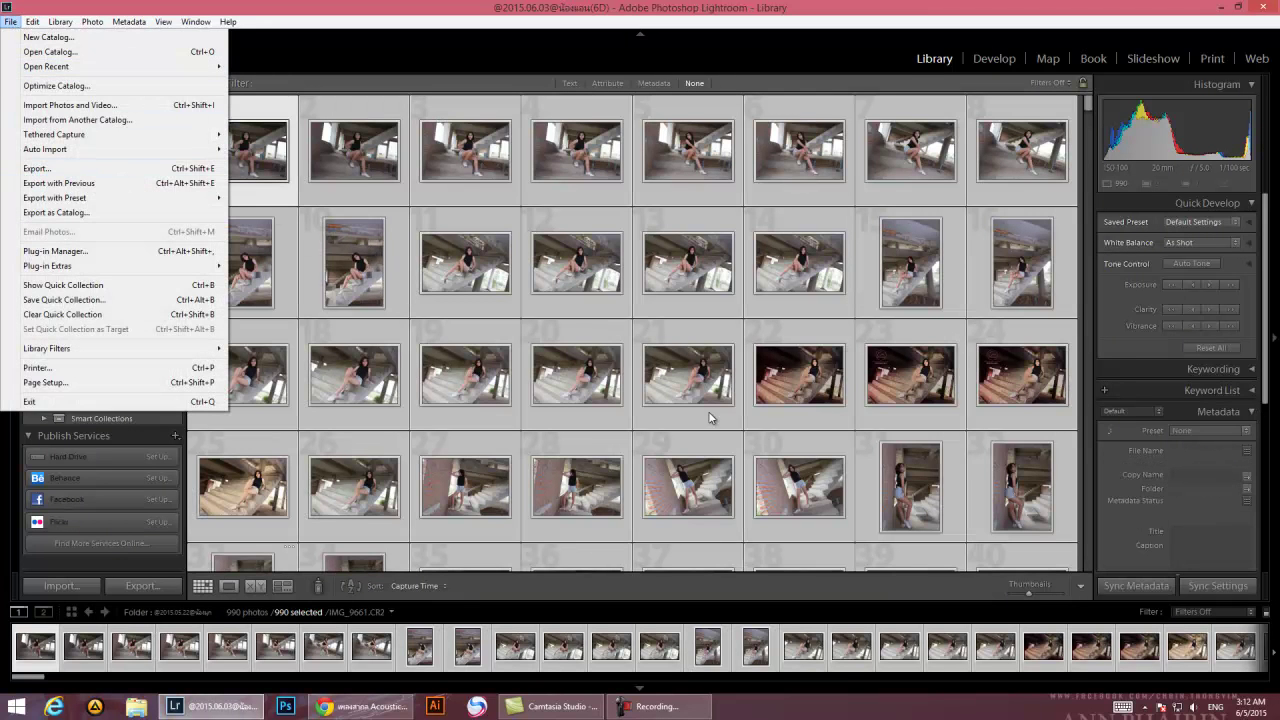
{"action": "left_click", "coordinate": [57, 170]}
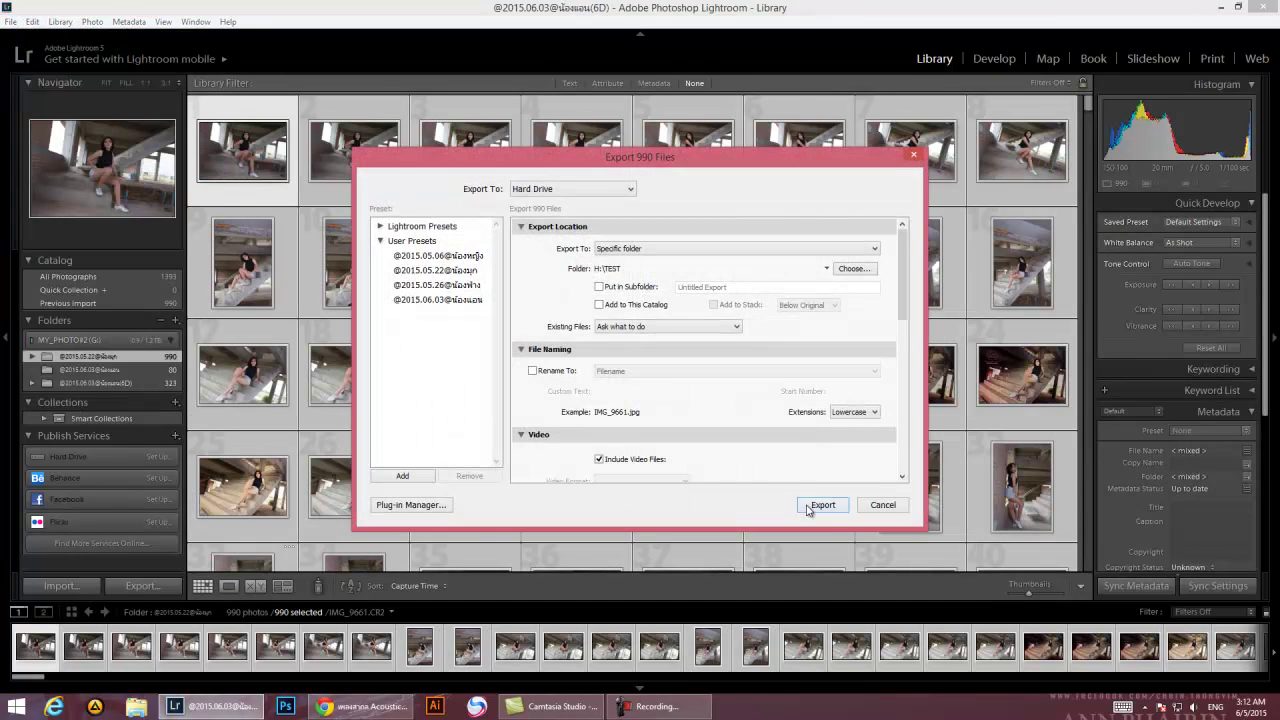
{"action": "left_click", "coordinate": [810, 500]}
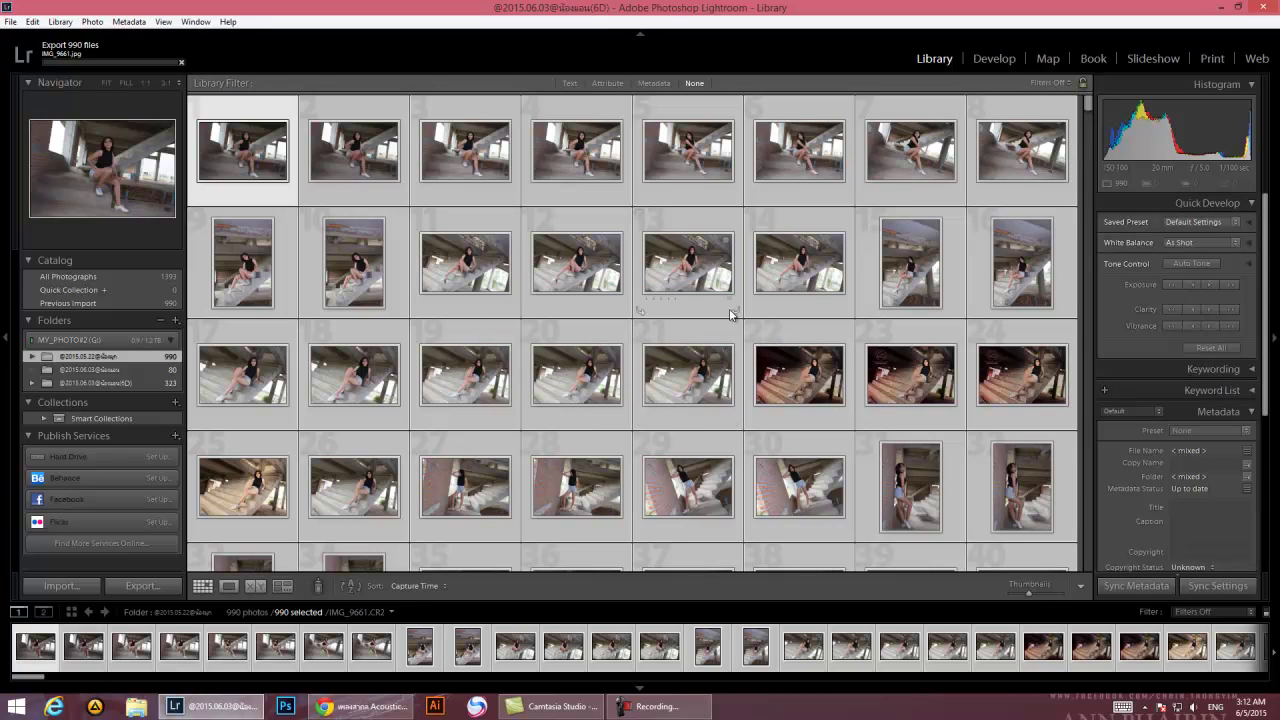
- Export all photos in the 2015.06.03 folder without the 6D suffix to H:\TEST, overwriting existing files, and open the 2015.06.03 (6D) folder
{"action": "left_click", "coordinate": [110, 370]}
{"action": "left_click", "coordinate": [10, 22]}
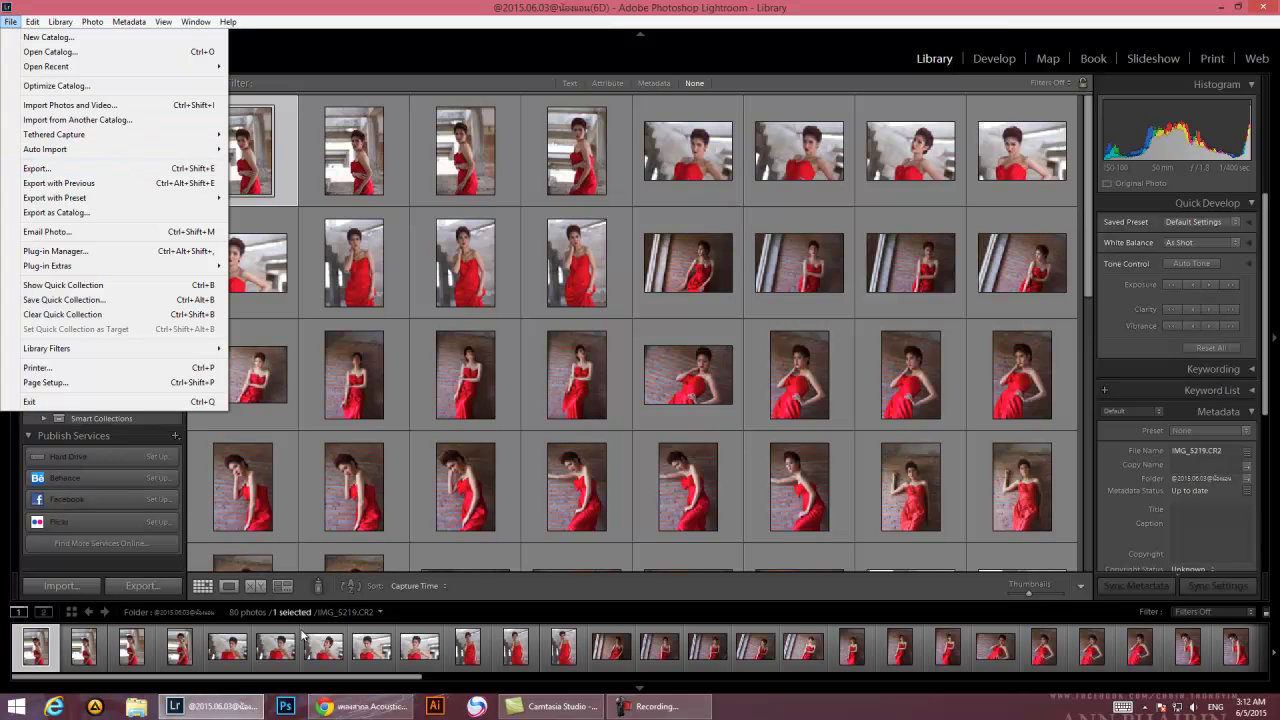
{"action": "left_click", "coordinate": [285, 657]}
{"action": "key", "text": "ctrl+a"}
{"action": "left_click", "coordinate": [13, 22]}
{"action": "left_click", "coordinate": [40, 166]}
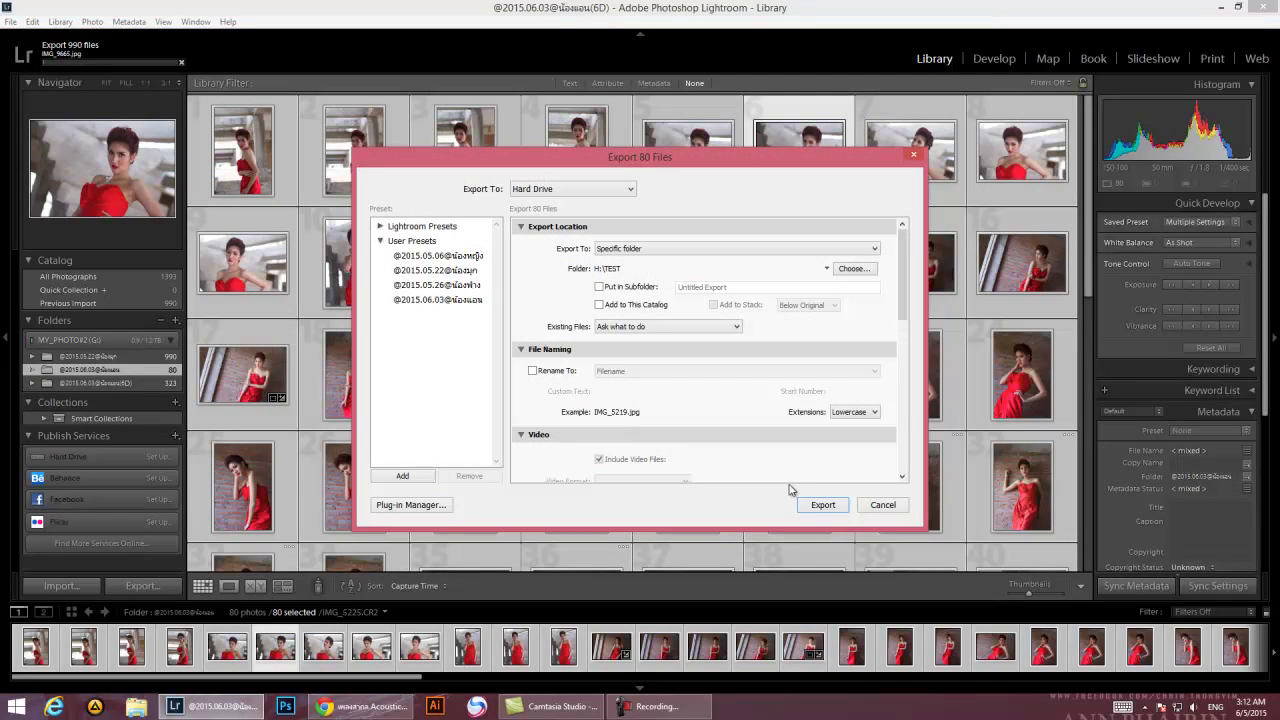
{"action": "left_click", "coordinate": [823, 504]}
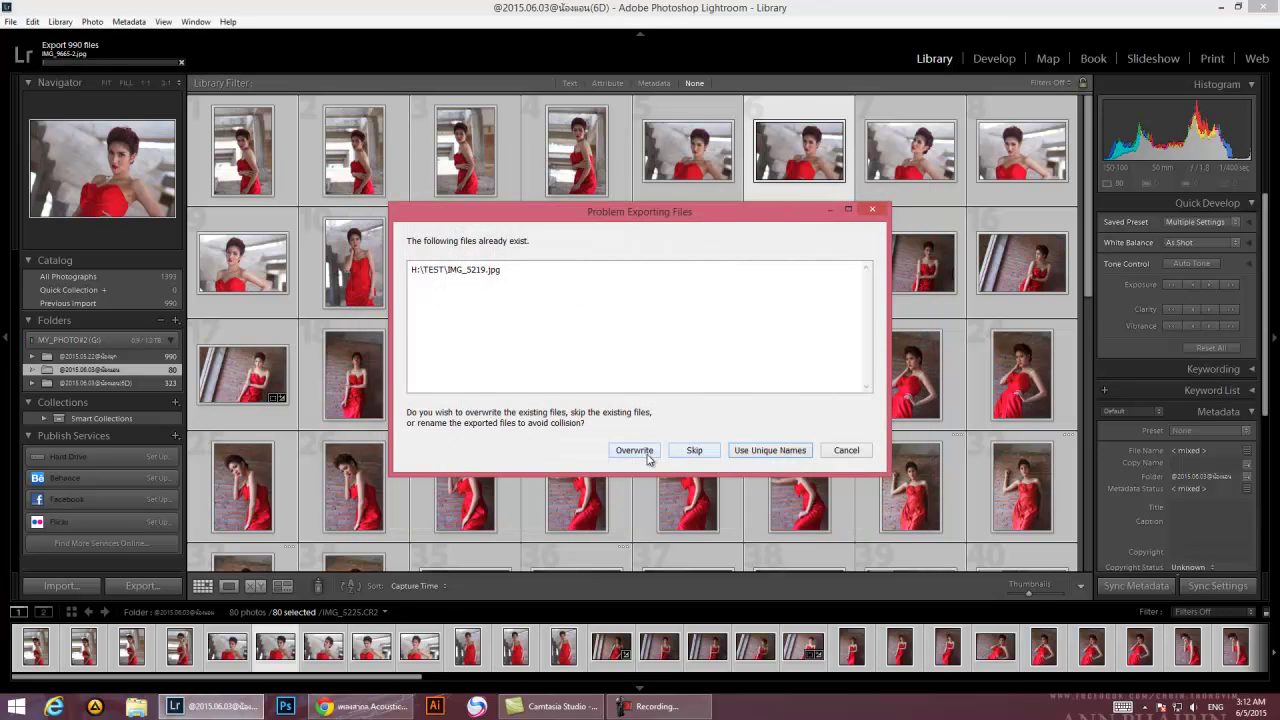
{"action": "left_click", "coordinate": [634, 450]}
{"action": "left_click", "coordinate": [96, 383]}
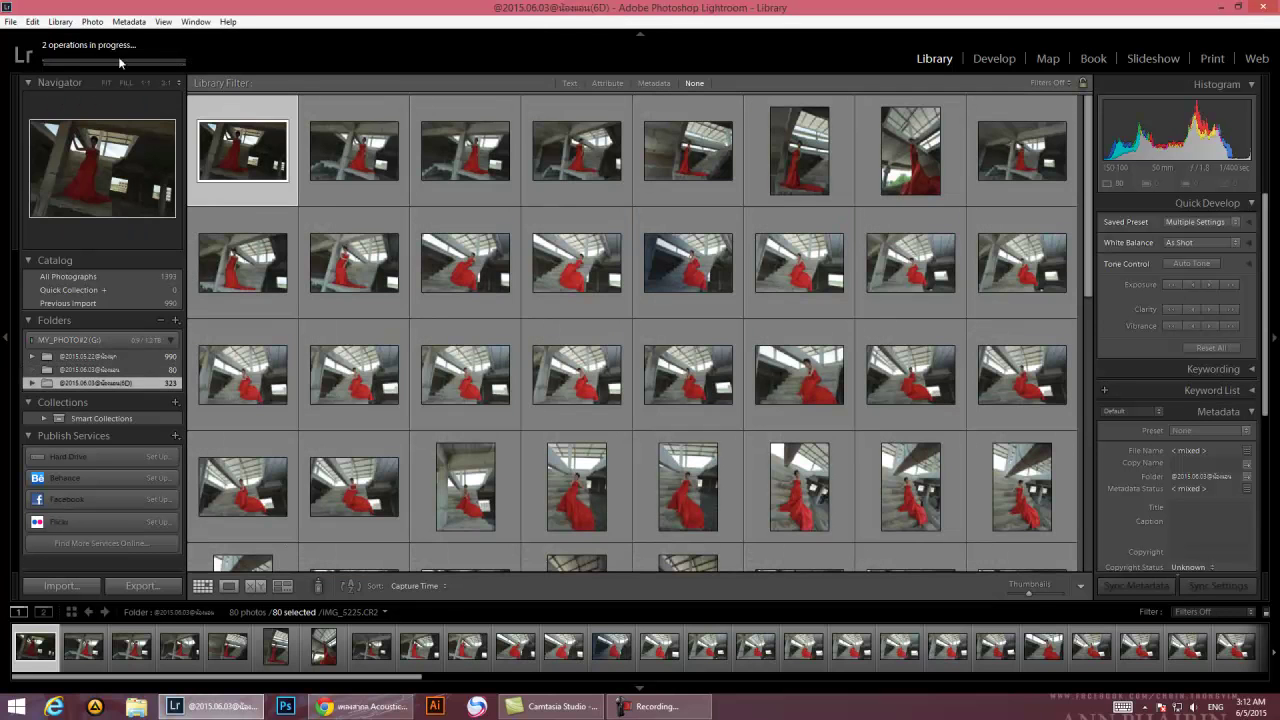
{"action": "left_click", "coordinate": [11, 21]}
{"action": "left_click", "coordinate": [37, 168]}
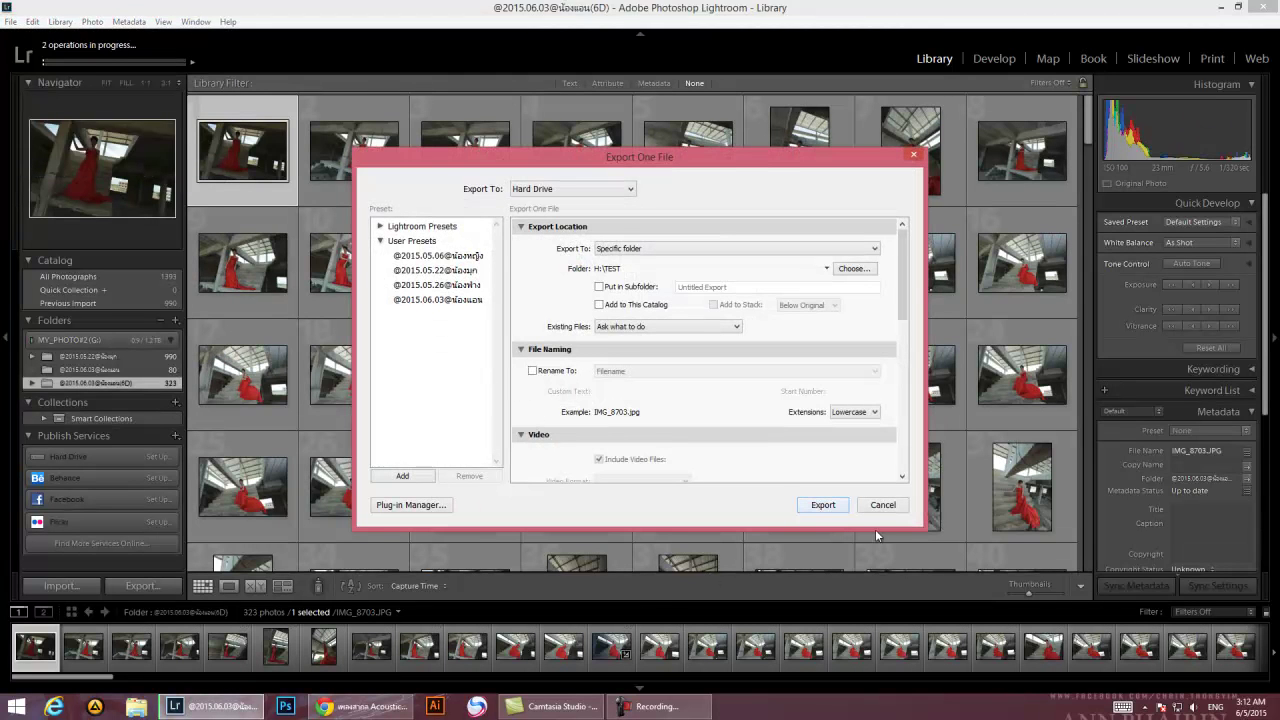
{"action": "left_click", "coordinate": [883, 504]}
- Export all photos in the 2015.06.03 (6D) folder to H:\TEST, overwriting existing files
{"action": "key", "text": "ctrl+a"}
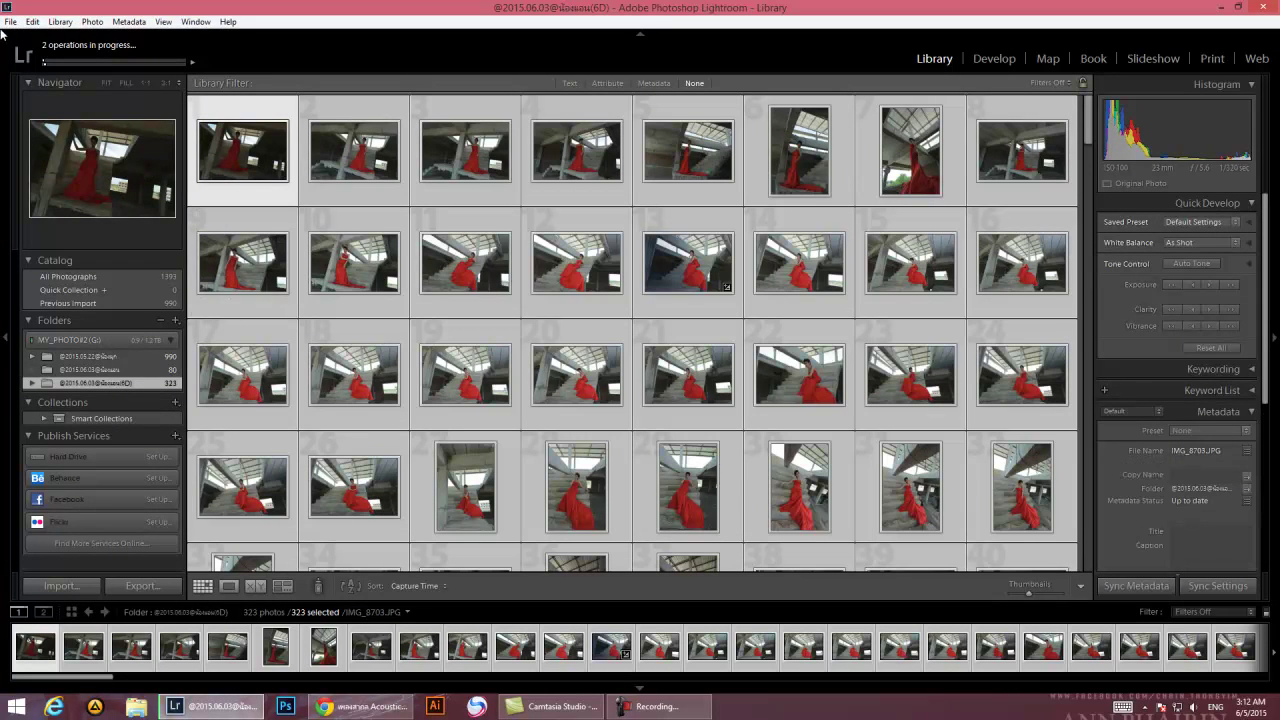
{"action": "left_click", "coordinate": [11, 21]}
{"action": "left_click", "coordinate": [37, 168]}
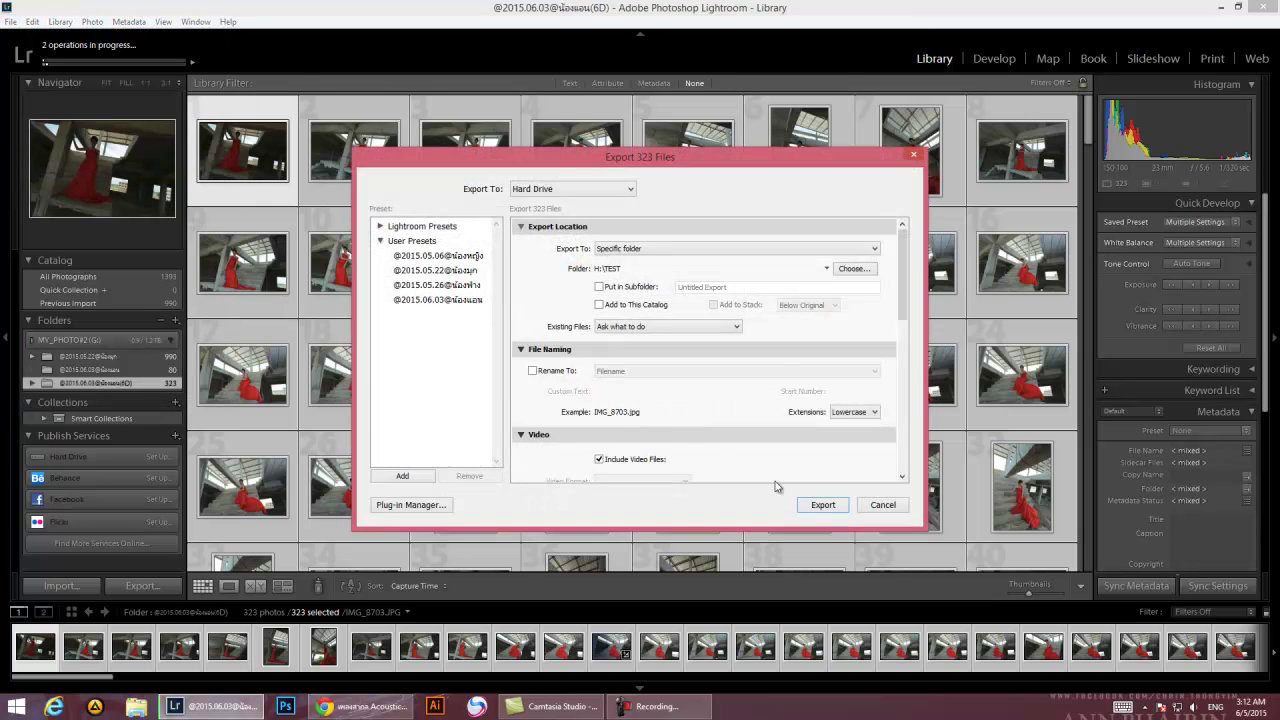
{"action": "left_click", "coordinate": [822, 506]}
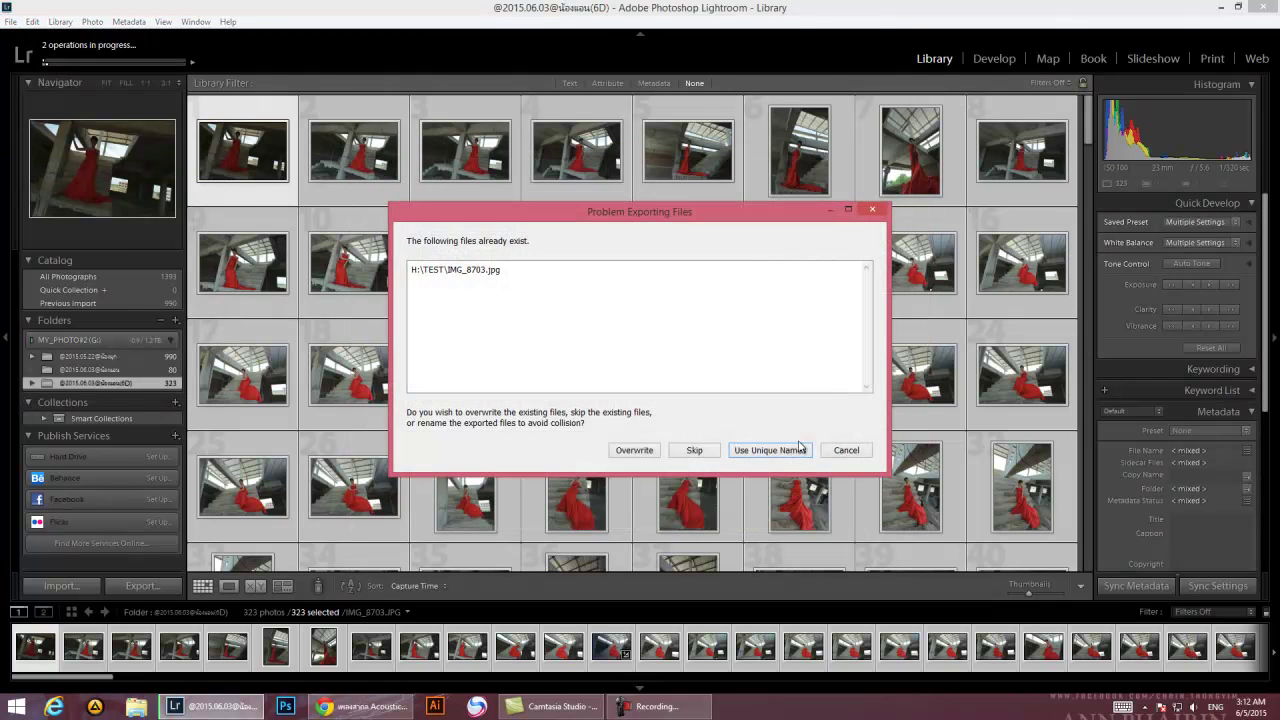
{"action": "left_click", "coordinate": [634, 450]}
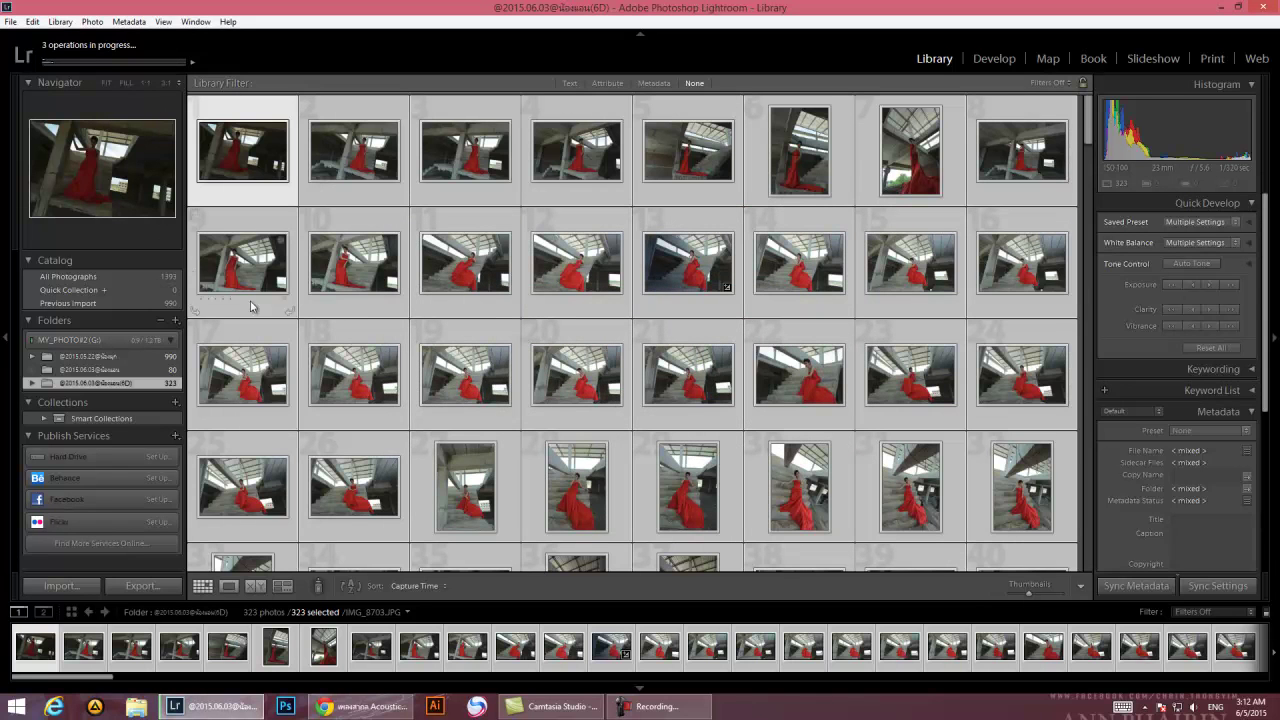
- Examine the photos in the 2015.06.03 folder without the 6D suffix, viewing one of them enlarged
{"action": "left_click", "coordinate": [132, 366]}
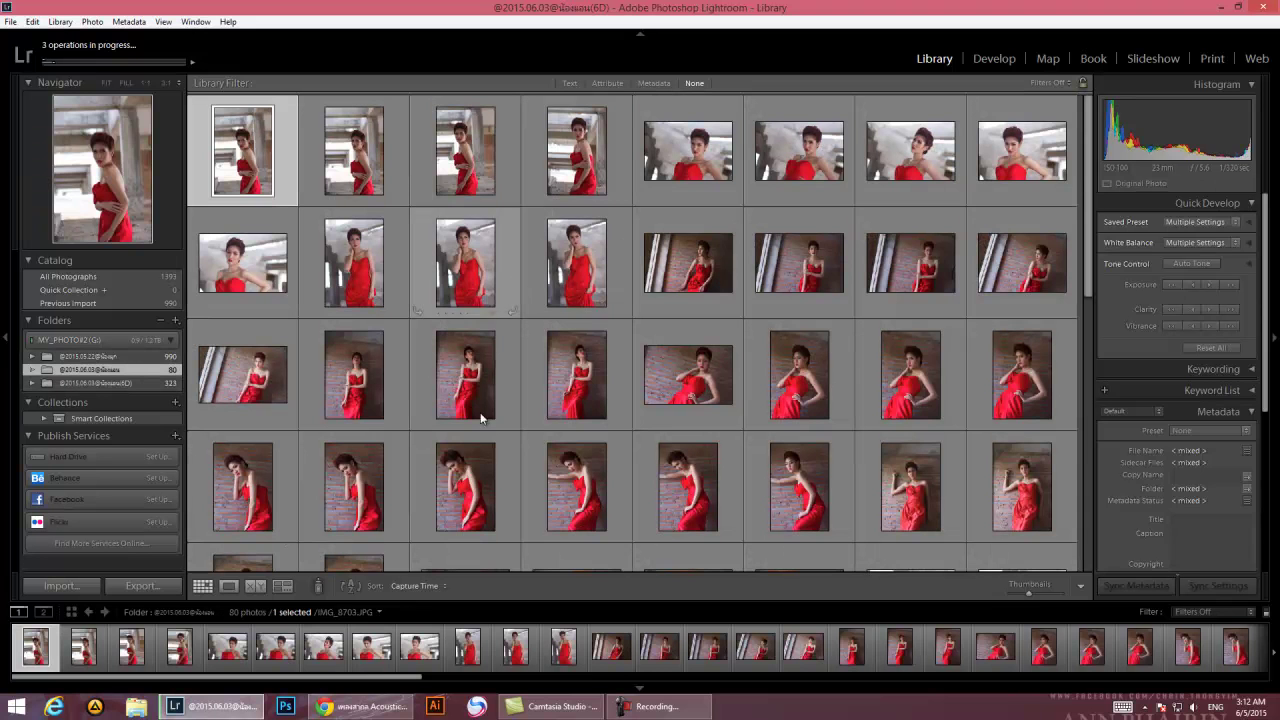
{"action": "left_click", "coordinate": [576, 375]}
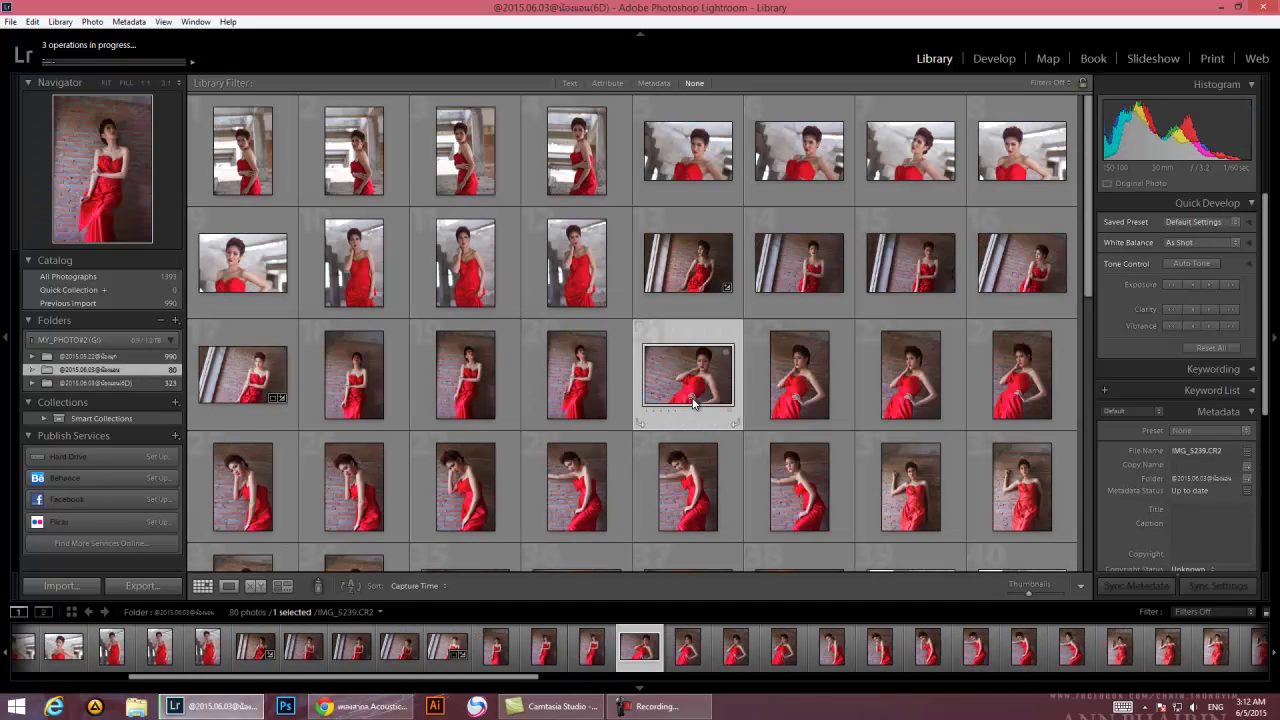
{"action": "double_click", "coordinate": [690, 397]}
{"action": "left_click", "coordinate": [768, 205]}
{"action": "left_click", "coordinate": [766, 211]}
- Browse the 2015.06.03 (6D) folder's photos and select IMG_8793.CR2 in the large single-photo view
{"action": "left_click", "coordinate": [141, 380]}
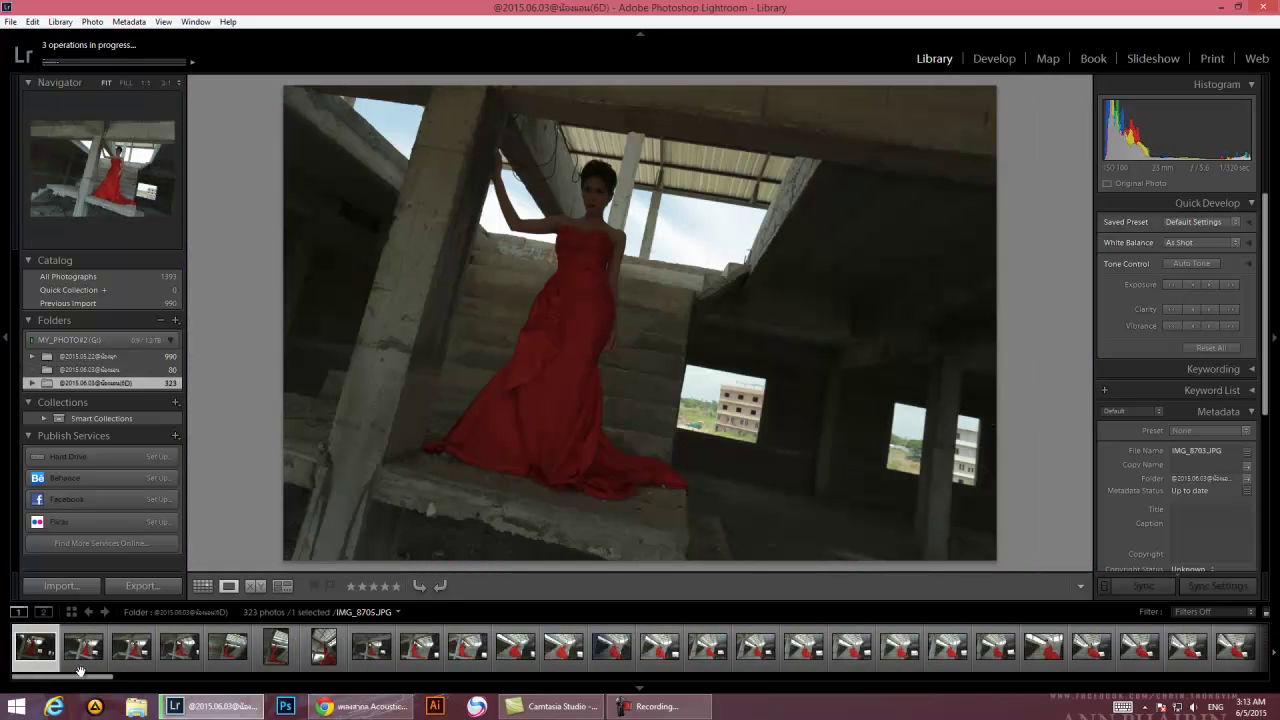
{"action": "left_click_drag", "start_coordinate": [84, 679], "coordinate": [412, 679]}
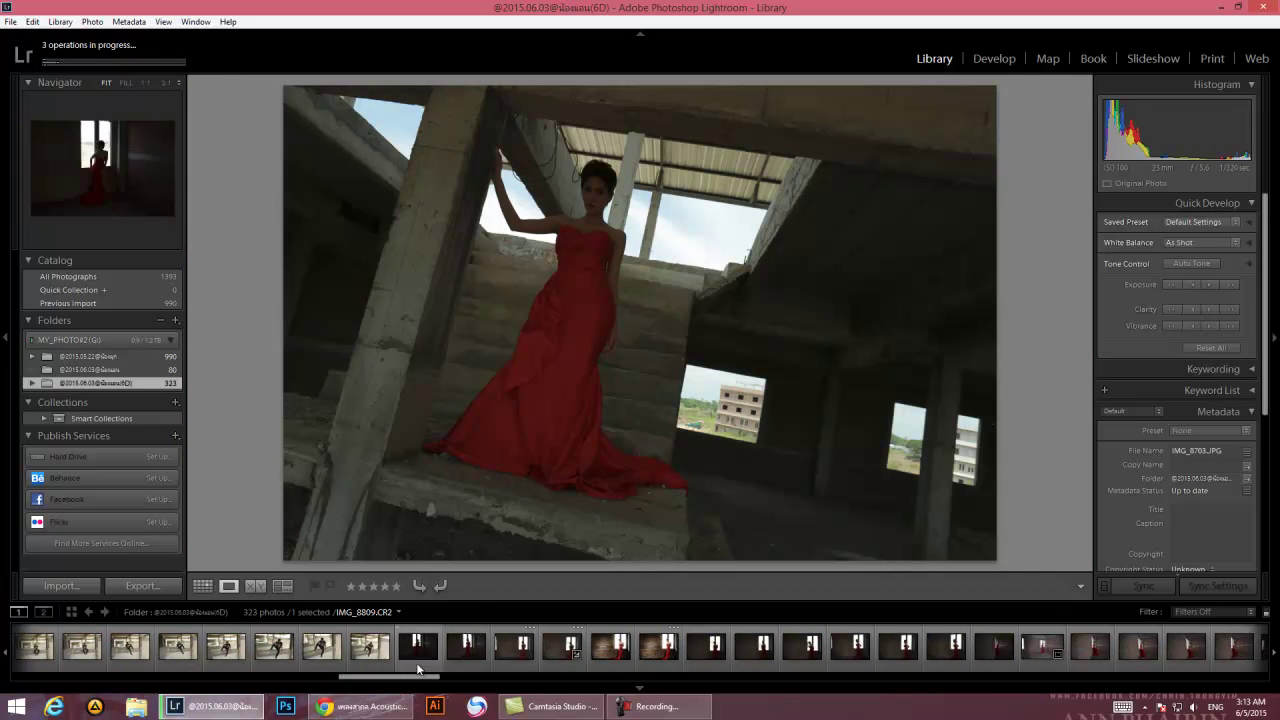
{"action": "left_click", "coordinate": [600, 654]}
{"action": "key", "text": "Right"}
{"action": "key", "text": "Right"}
{"action": "key", "text": "Right"}
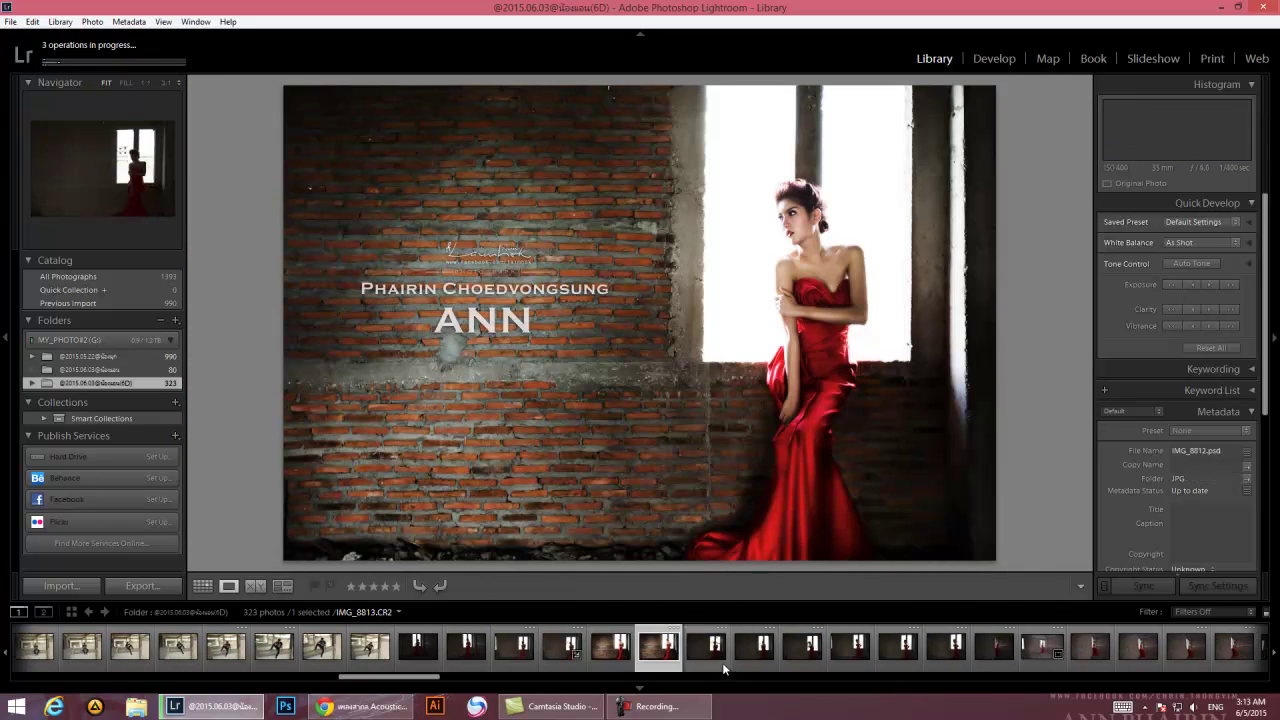
{"action": "left_click_drag", "start_coordinate": [384, 679], "coordinate": [330, 682]}
{"action": "left_click", "coordinate": [423, 647]}
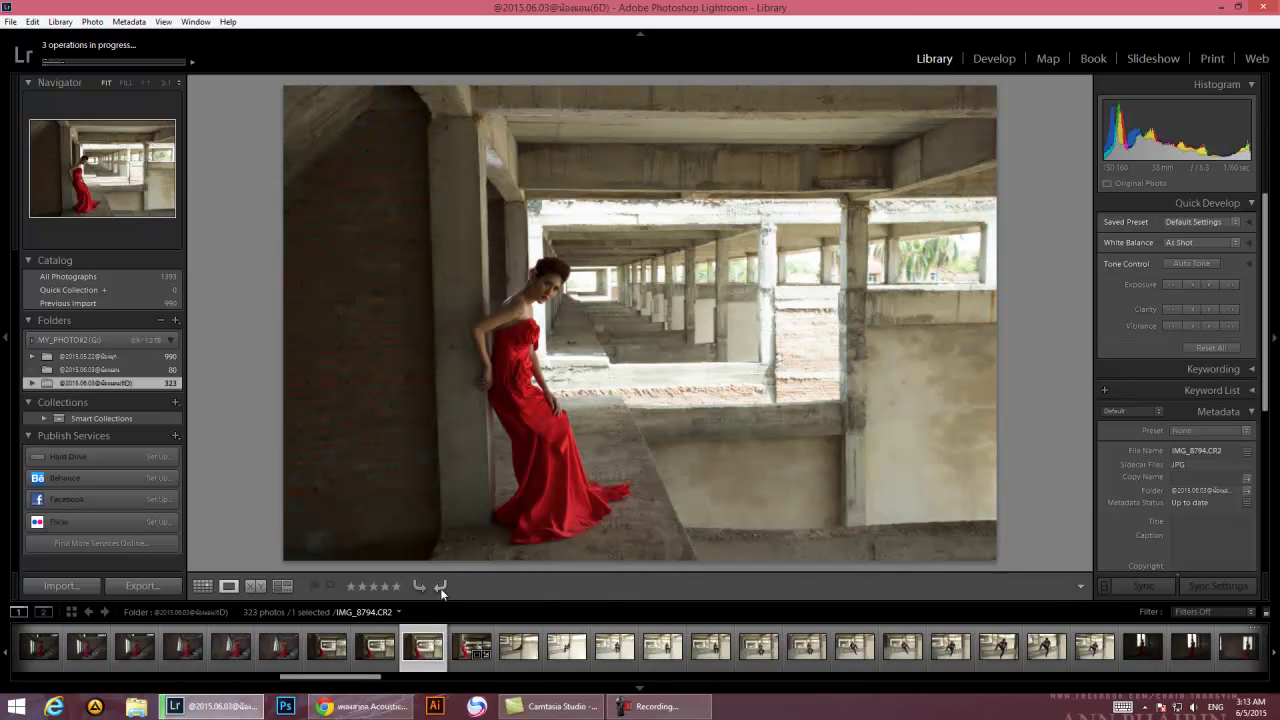
{"action": "left_click", "coordinate": [376, 645]}
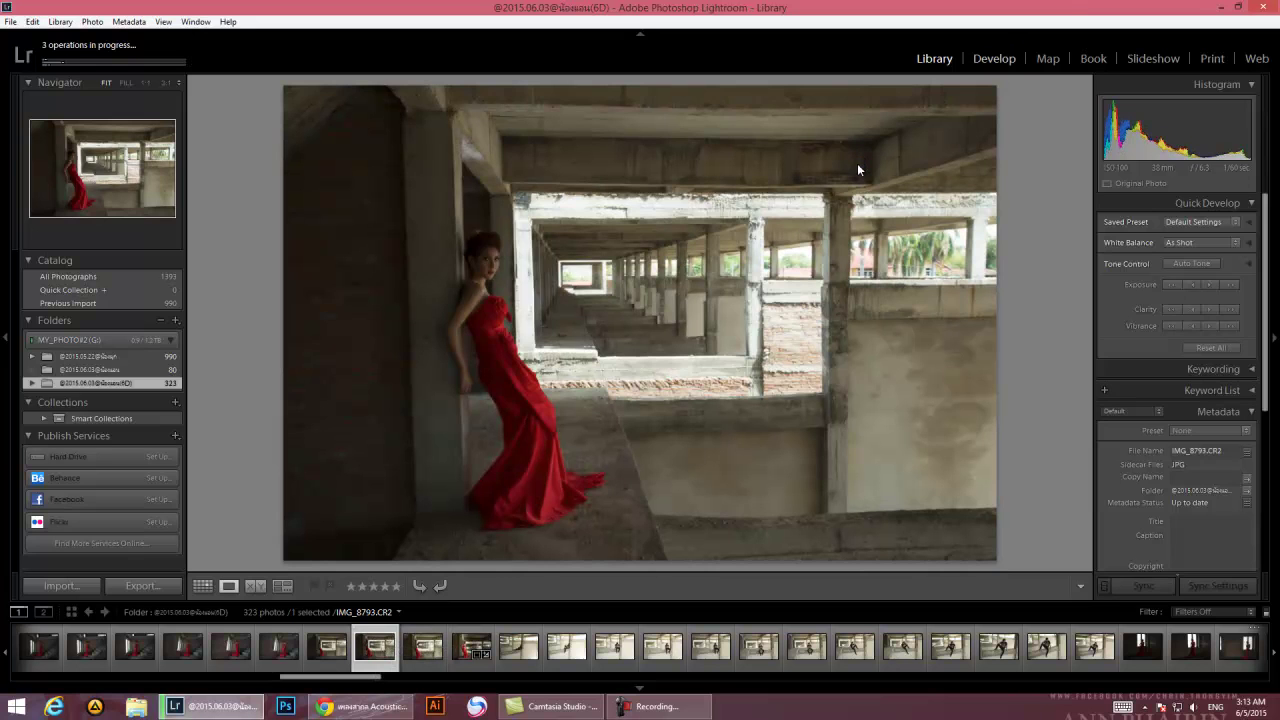
- Straighten IMG_8793.CR2 in Develop along the ceiling beam and the column beside the model, and raise its exposure to +0.75
{"action": "key", "text": "d"}
{"action": "left_click", "coordinate": [1020, 212]}
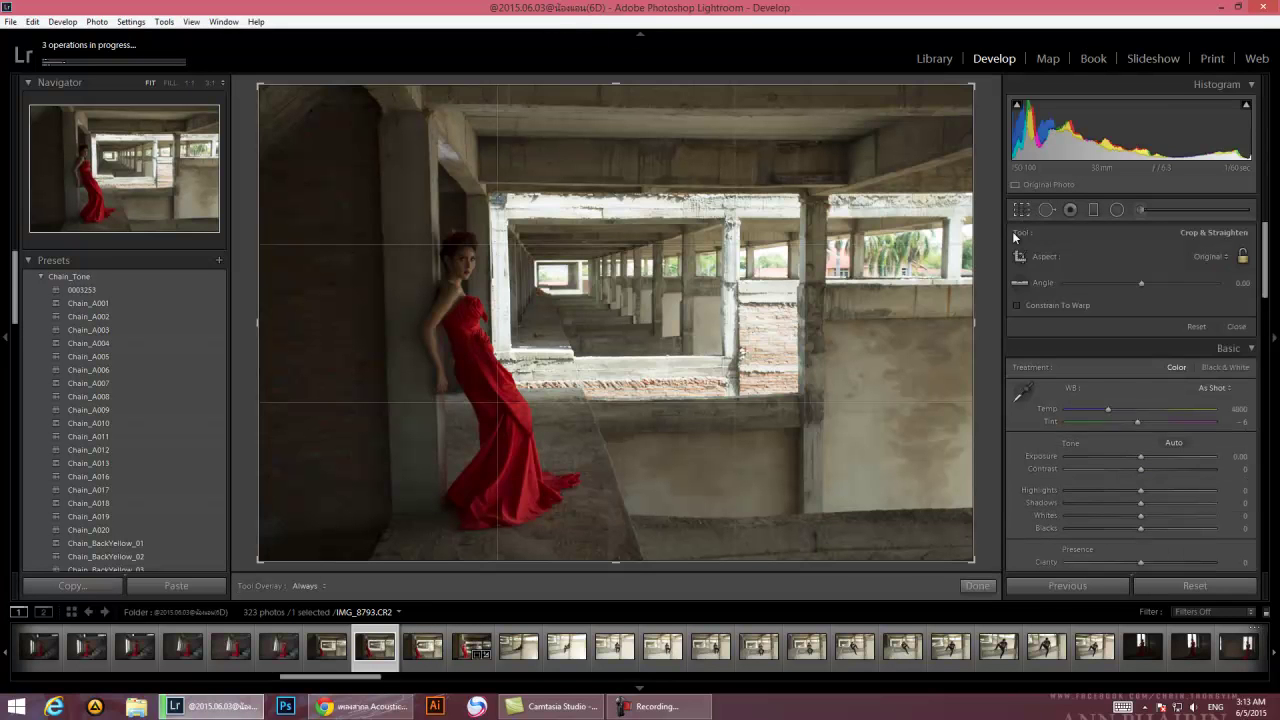
{"action": "left_click_drag", "start_coordinate": [483, 184], "coordinate": [884, 190]}
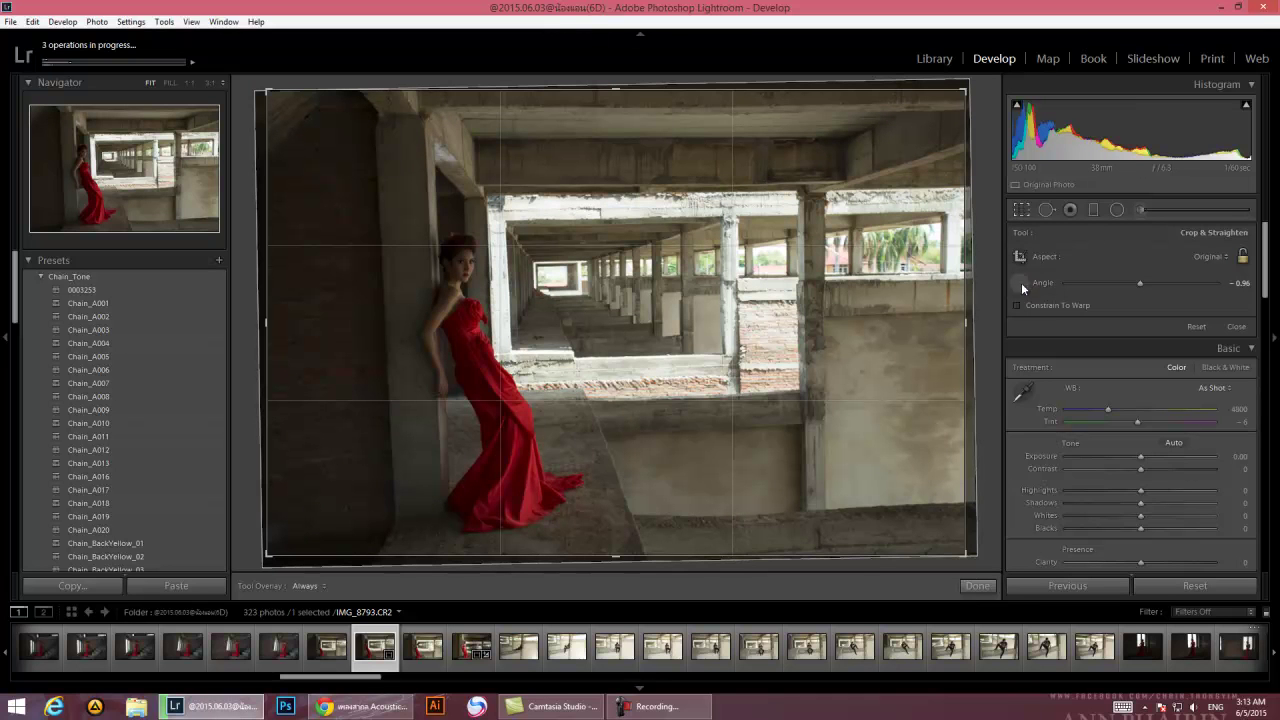
{"action": "left_click_drag", "start_coordinate": [432, 302], "coordinate": [449, 543]}
{"action": "left_click", "coordinate": [1020, 210]}
{"action": "left_click_drag", "start_coordinate": [1141, 341], "coordinate": [1157, 340]}
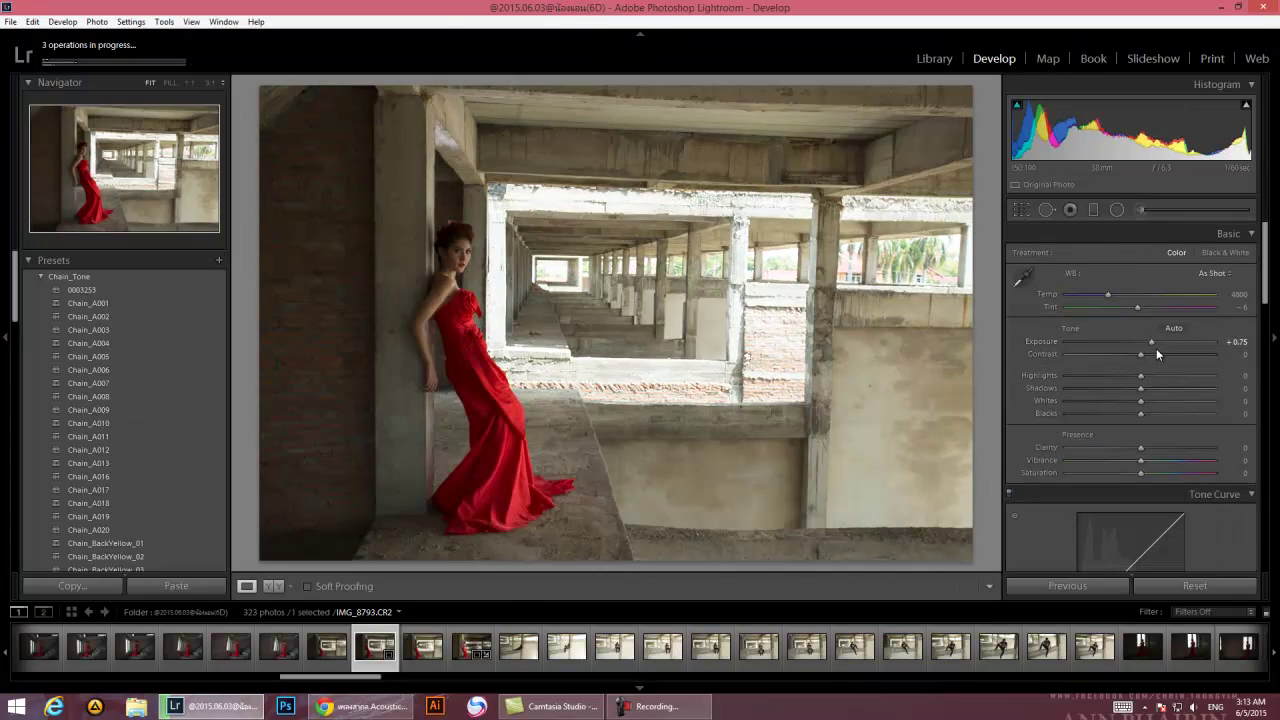
- Darken the corridor side of the photo with a graduated filter at reduced exposure
{"action": "left_click", "coordinate": [1093, 209]}
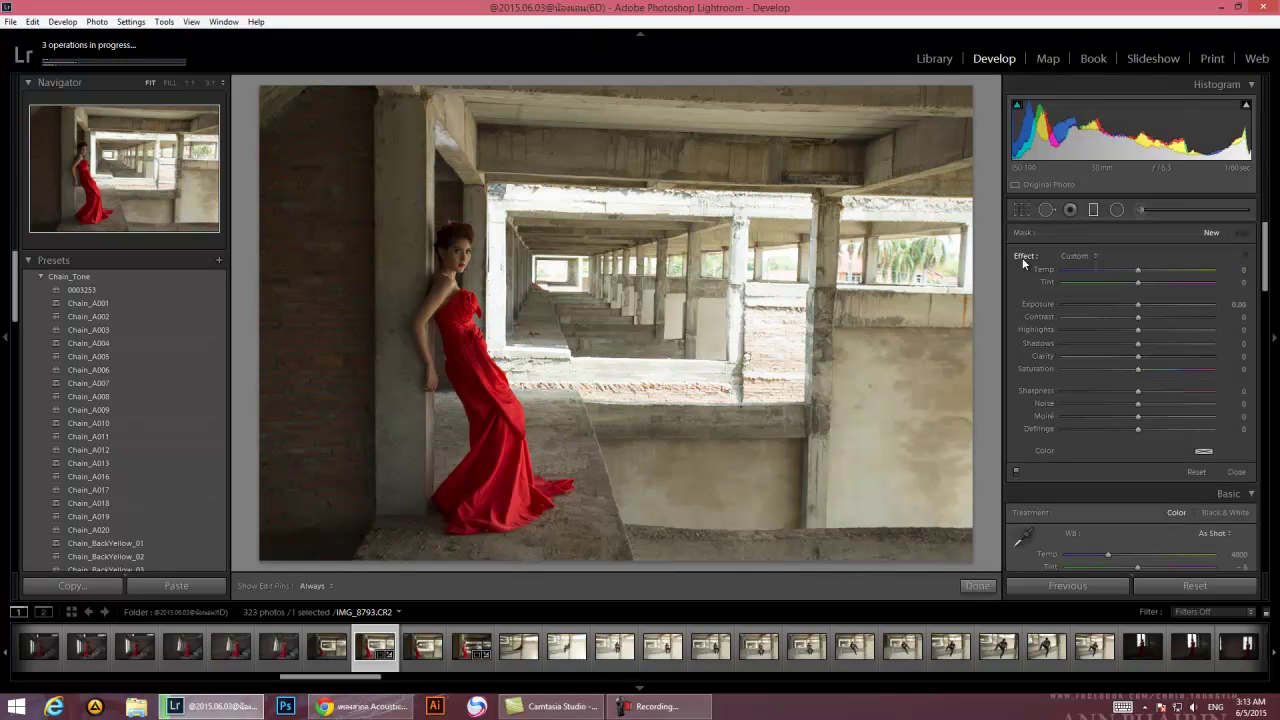
{"action": "left_click", "coordinate": [1124, 304]}
{"action": "left_click_drag", "start_coordinate": [676, 283], "coordinate": [616, 334]}
- Add a graduated filter brightening the model's side at exposure 0.75 and another darkening the left brick wall at exposure −0.54
{"action": "double_click", "coordinate": [1025, 256]}
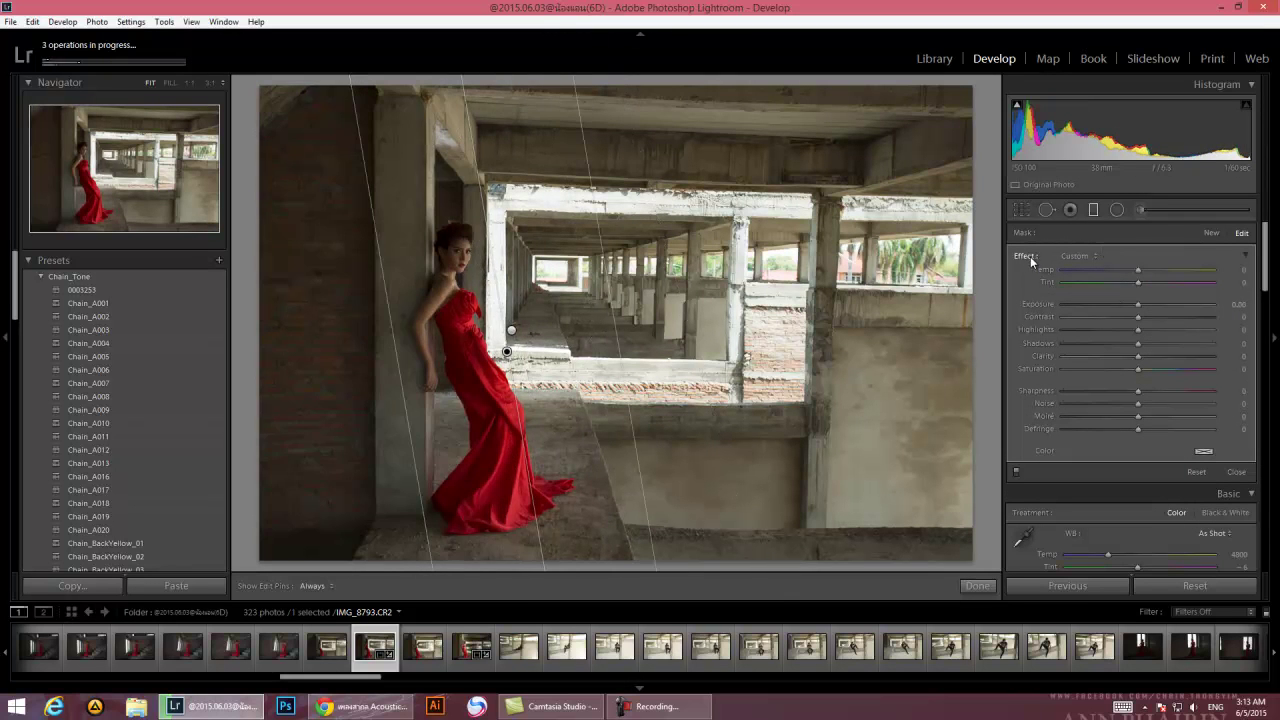
{"action": "left_click_drag", "start_coordinate": [1138, 308], "coordinate": [1153, 307]}
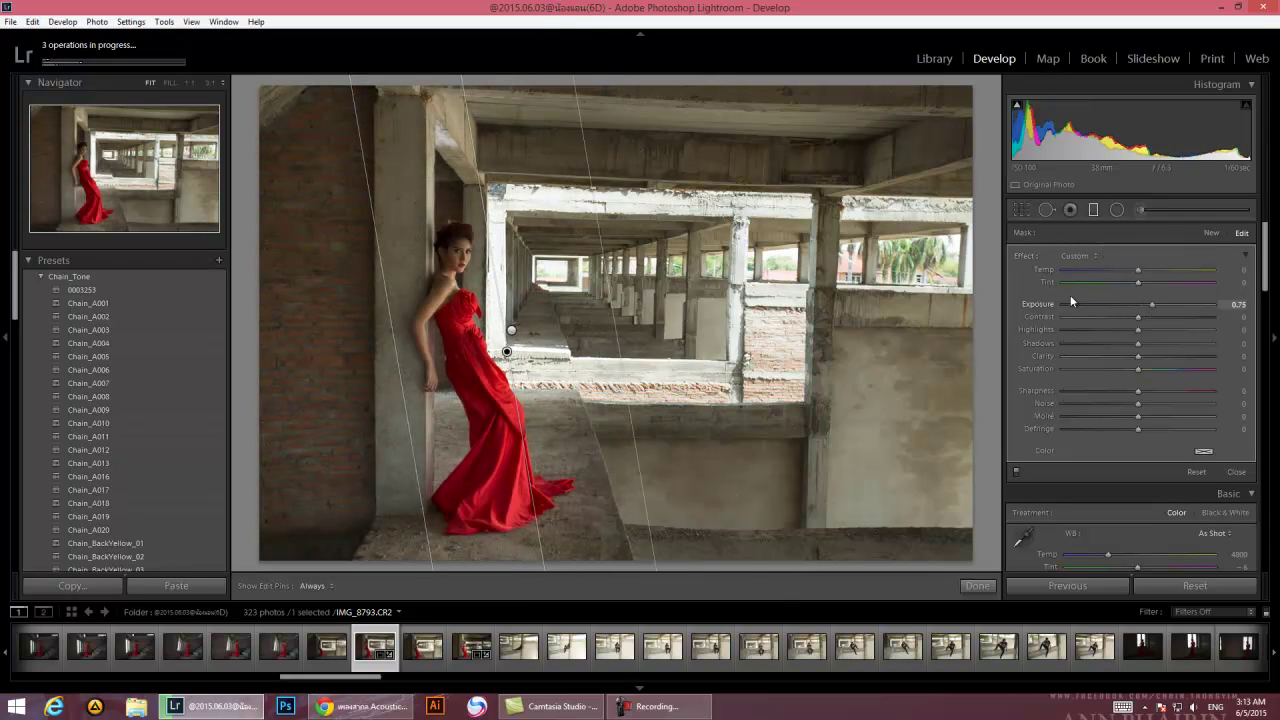
{"action": "left_click_drag", "start_coordinate": [297, 406], "coordinate": [490, 350]}
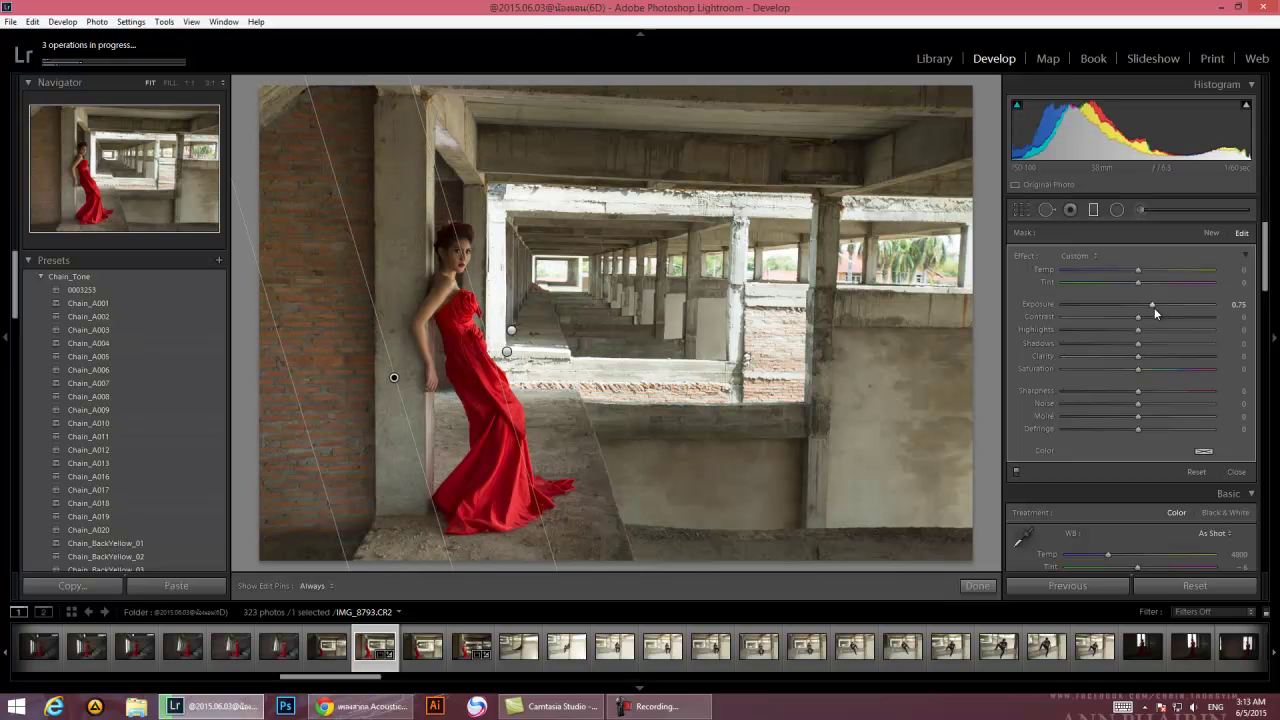
{"action": "left_click_drag", "start_coordinate": [1152, 304], "coordinate": [1129, 305]}
- Add a tall radial filter around the model with exposure 0.50 and an inverted mask, centred on her body
{"action": "left_click", "coordinate": [1117, 210]}
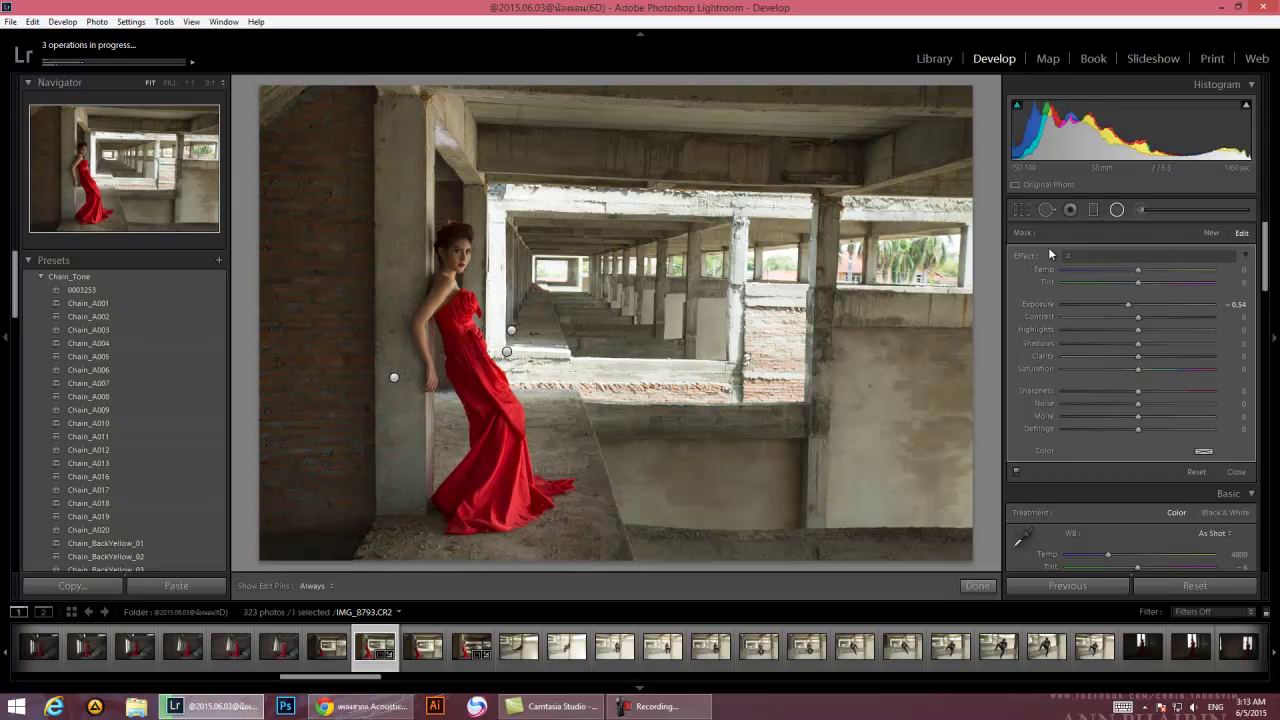
{"action": "left_click_drag", "start_coordinate": [1138, 305], "coordinate": [1147, 305]}
{"action": "left_click_drag", "start_coordinate": [452, 307], "coordinate": [541, 506]}
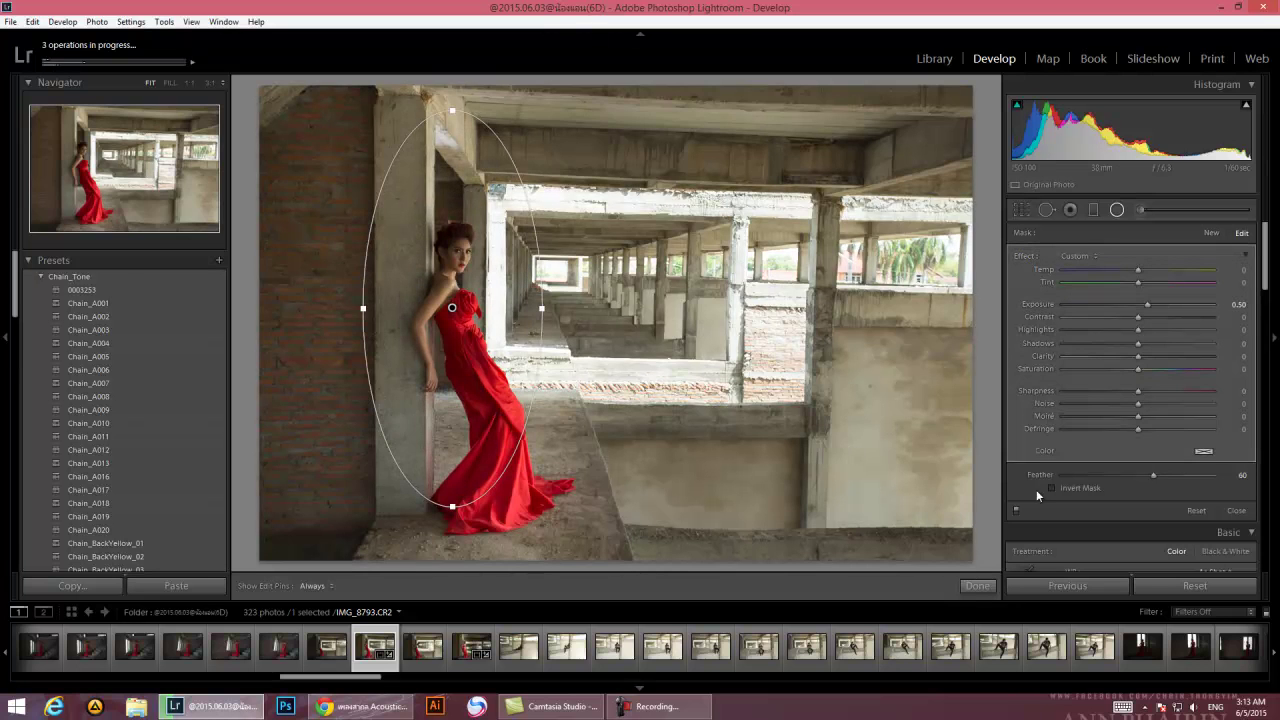
{"action": "left_click", "coordinate": [1062, 487]}
{"action": "left_click_drag", "start_coordinate": [461, 325], "coordinate": [469, 344]}
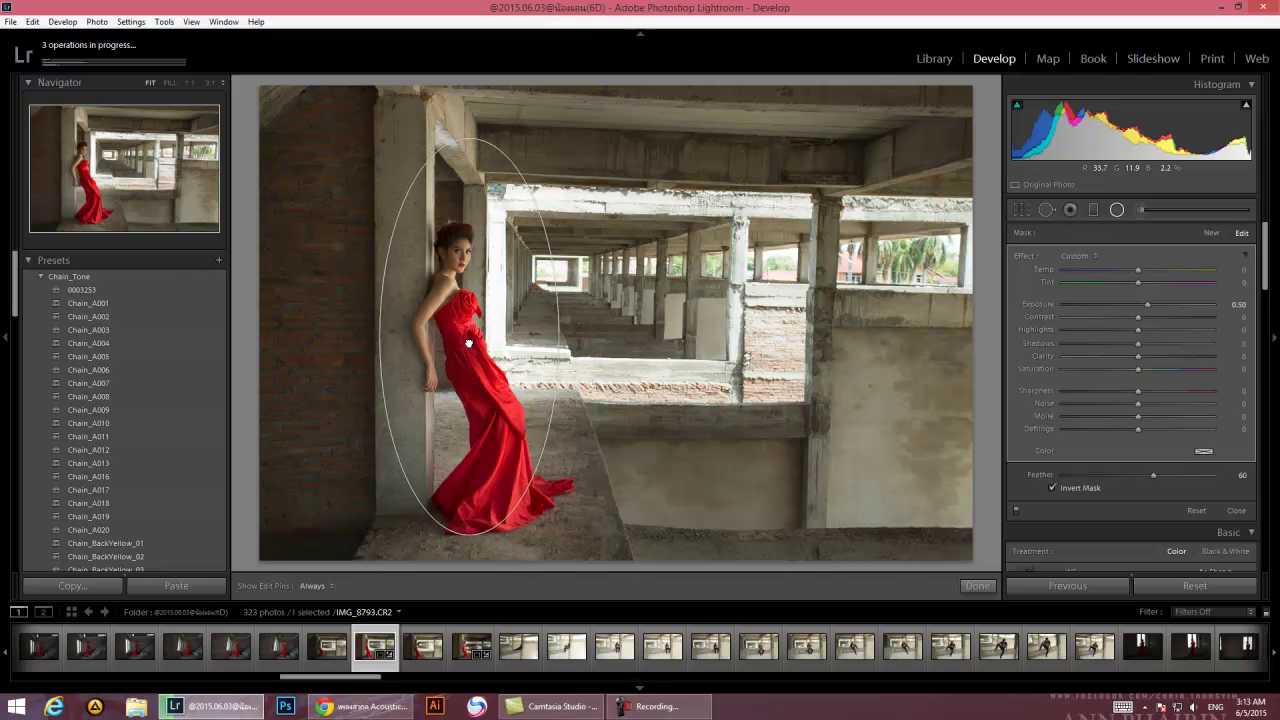
- Add a small radial filter over the model's face and hair with exposure 0.50 and an inverted mask
{"action": "left_click", "coordinate": [1205, 236]}
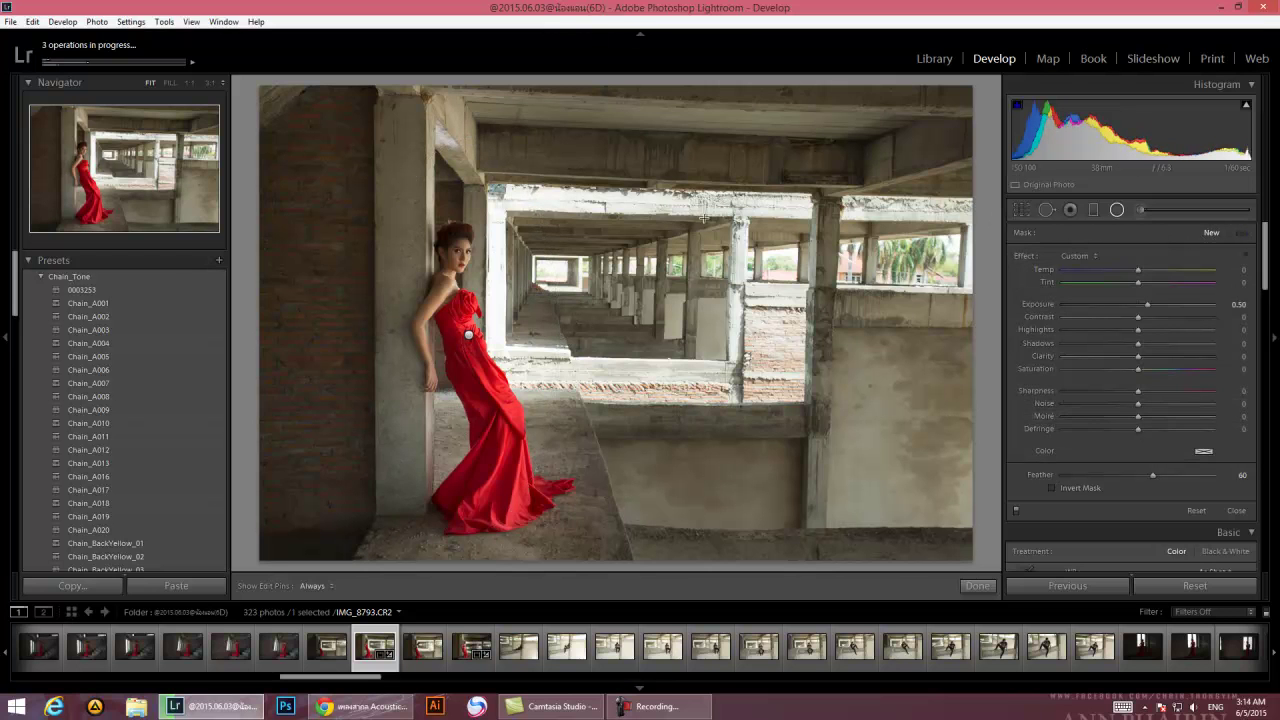
{"action": "left_click_drag", "start_coordinate": [462, 260], "coordinate": [488, 297]}
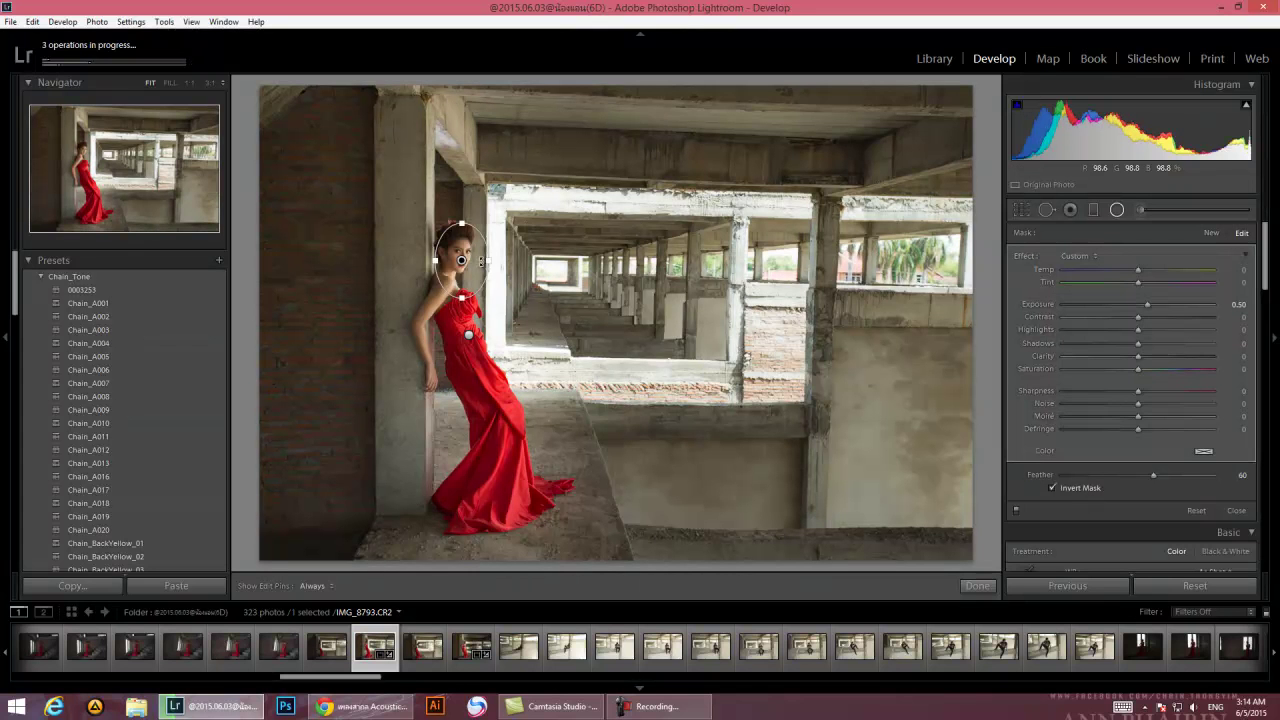
{"action": "left_click_drag", "start_coordinate": [462, 260], "coordinate": [457, 254]}
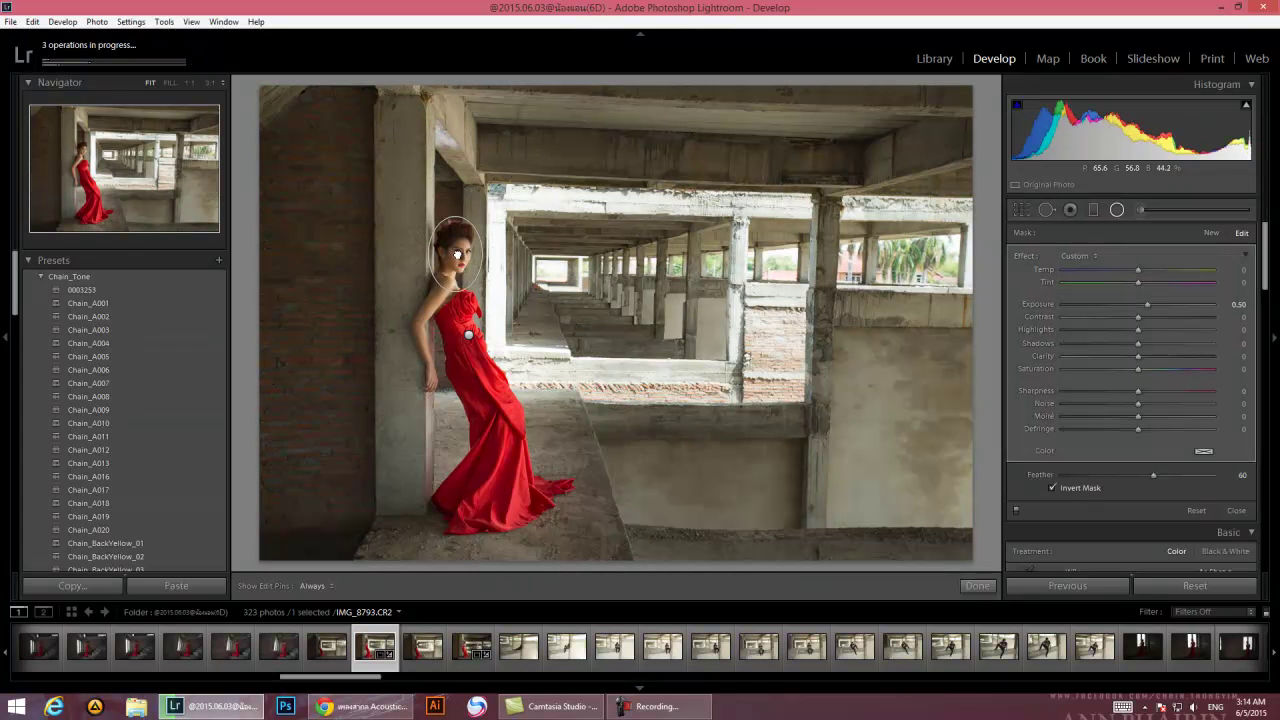
- Add graduated filters from the ceiling, left floor and right wall with temp −21, tint 21, exposure −0.61 and contrast 20
{"action": "left_click", "coordinate": [1094, 213]}
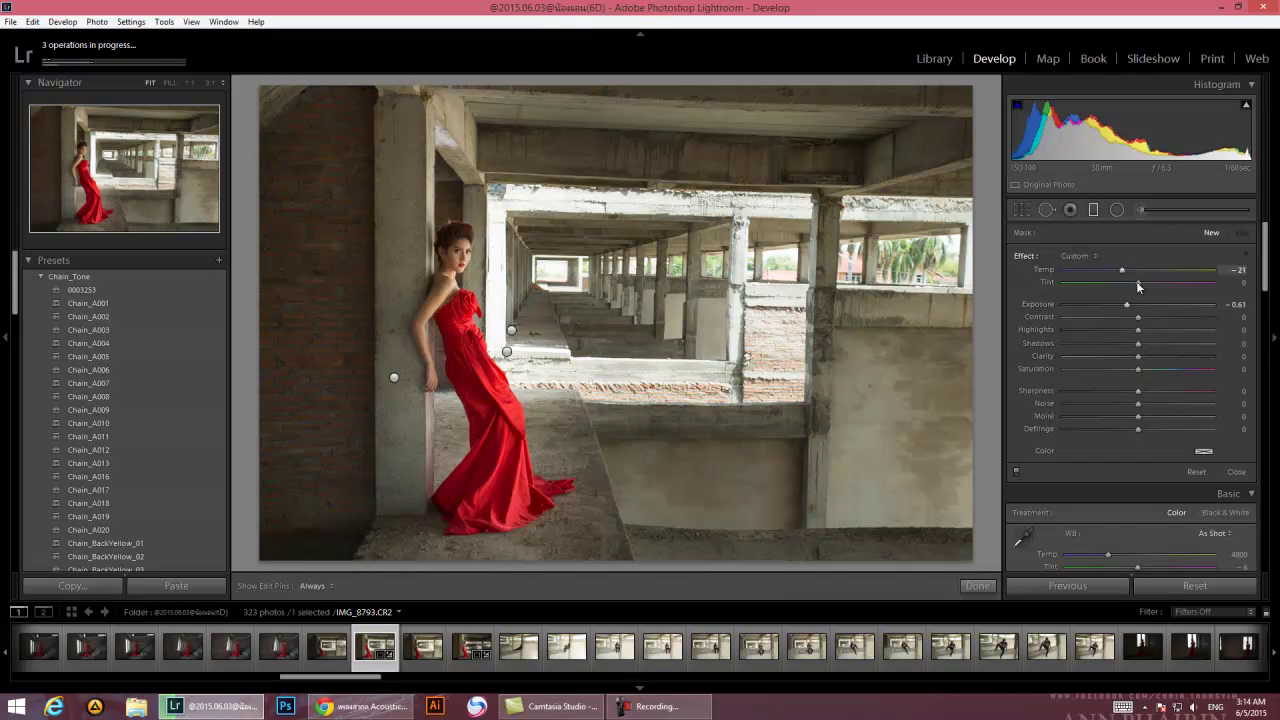
{"action": "left_click_drag", "start_coordinate": [558, 170], "coordinate": [568, 256]}
{"action": "left_click_drag", "start_coordinate": [261, 463], "coordinate": [570, 353]}
{"action": "left_click_drag", "start_coordinate": [982, 537], "coordinate": [836, 152]}
{"action": "left_click_drag", "start_coordinate": [962, 225], "coordinate": [602, 297]}
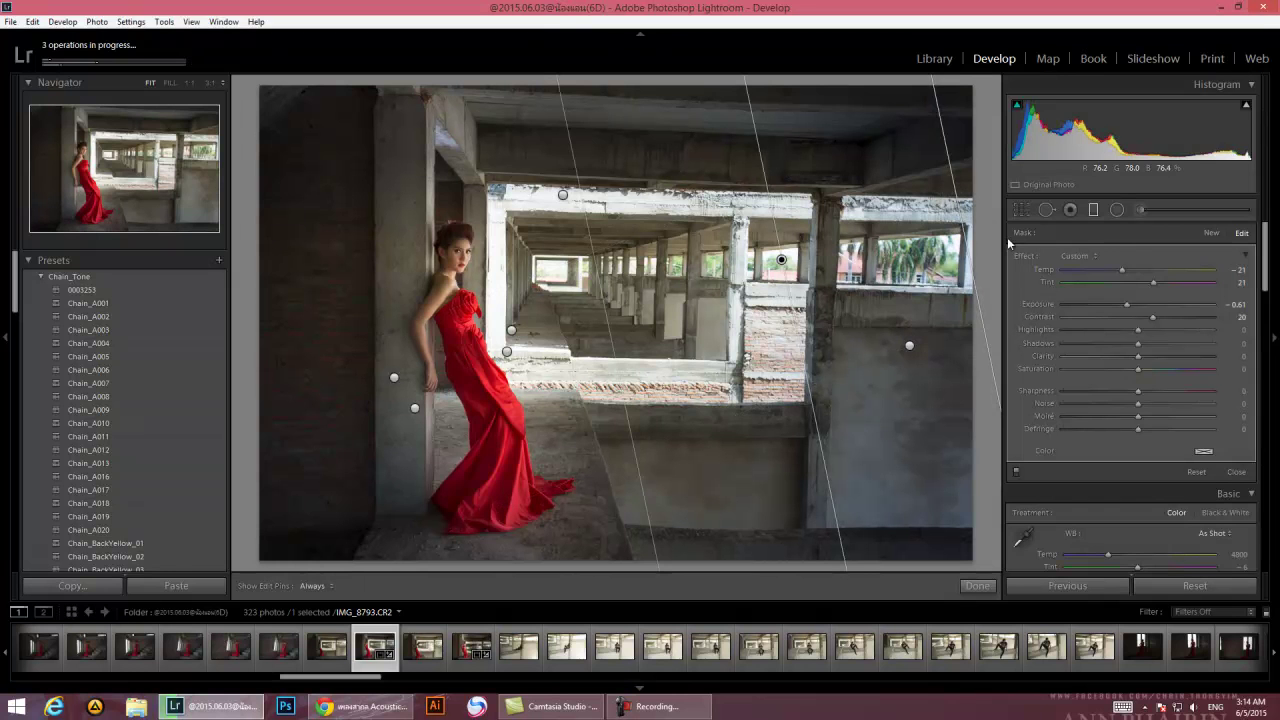
- Add a large radial filter over the corridor with highlights −100, an inverted mask and a slight exposure adjustment
{"action": "left_click", "coordinate": [1116, 210]}
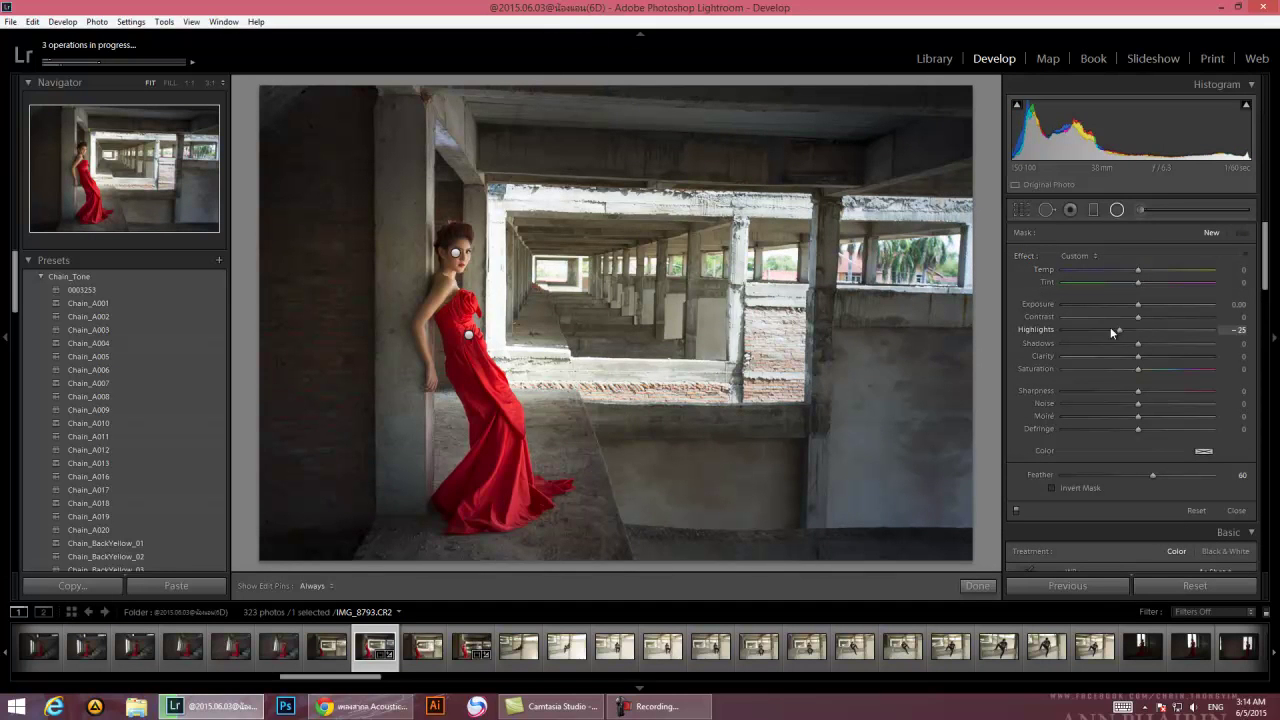
{"action": "left_click_drag", "start_coordinate": [651, 249], "coordinate": [911, 462]}
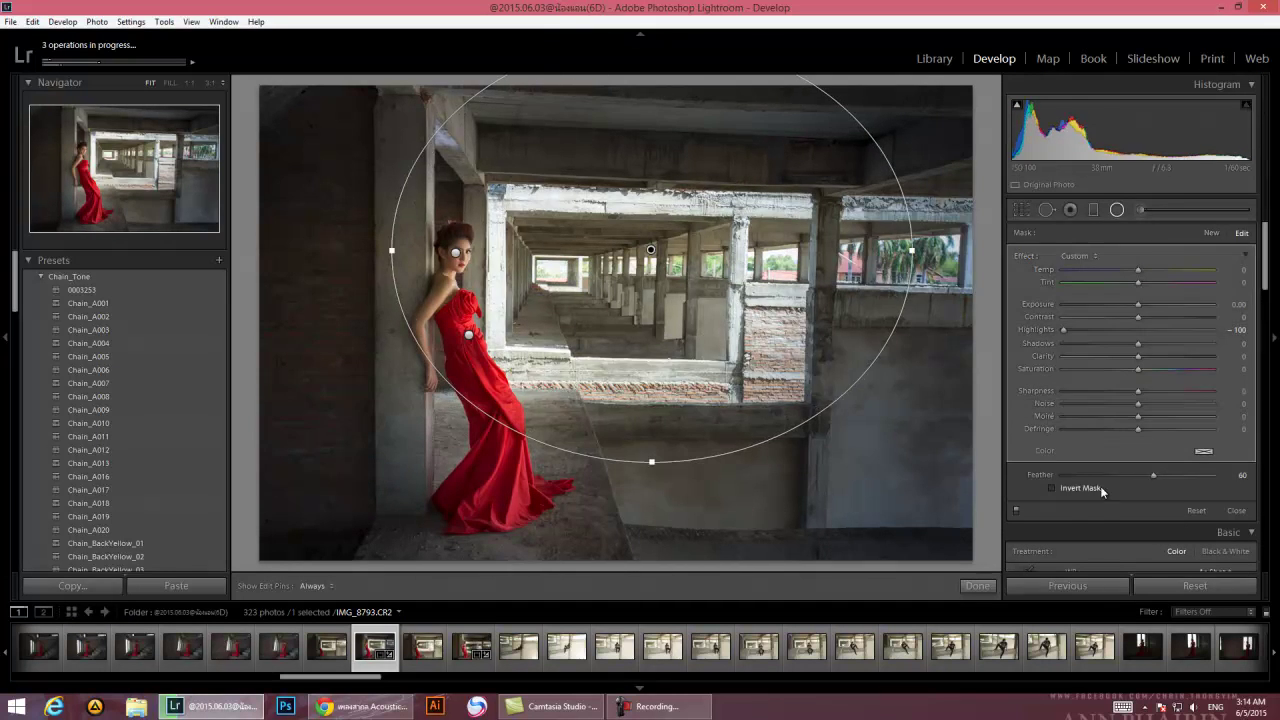
{"action": "left_click", "coordinate": [1098, 487]}
{"action": "left_click_drag", "start_coordinate": [651, 249], "coordinate": [633, 291]}
{"action": "left_click_drag", "start_coordinate": [1133, 306], "coordinate": [1132, 306]}
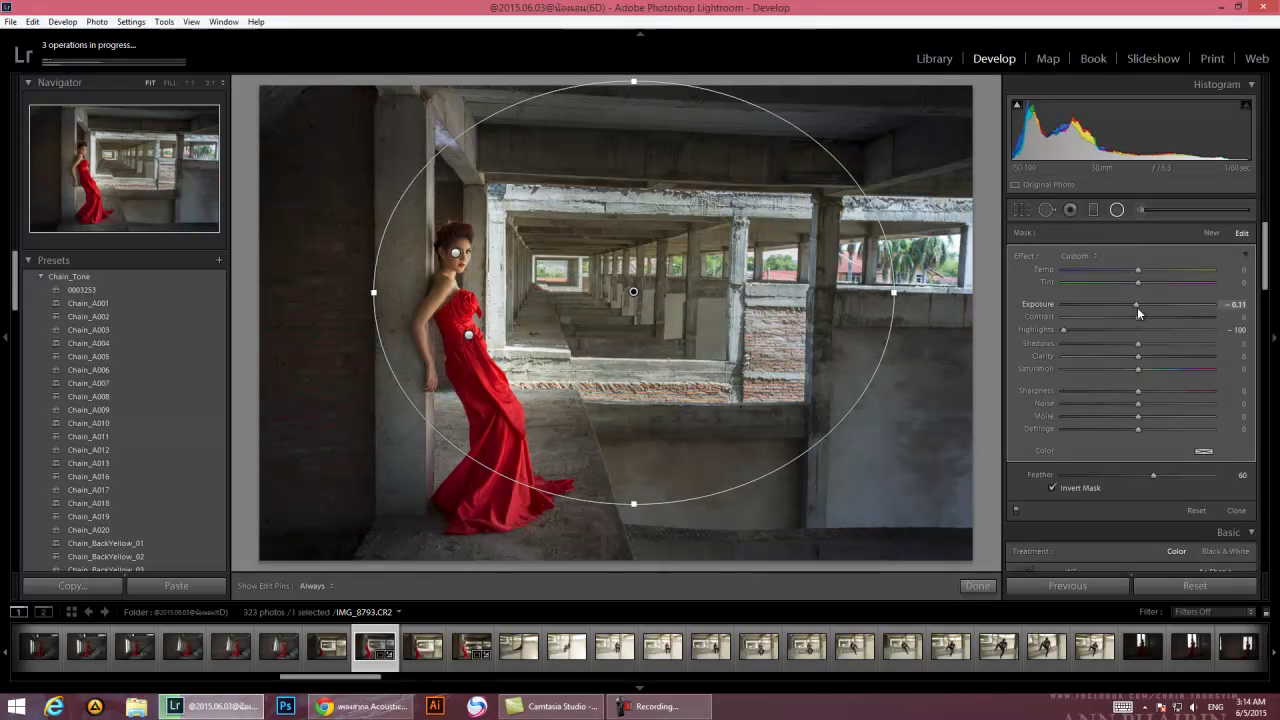
{"action": "left_click_drag", "start_coordinate": [1138, 312], "coordinate": [1142, 315]}
{"action": "left_click", "coordinate": [977, 585]}
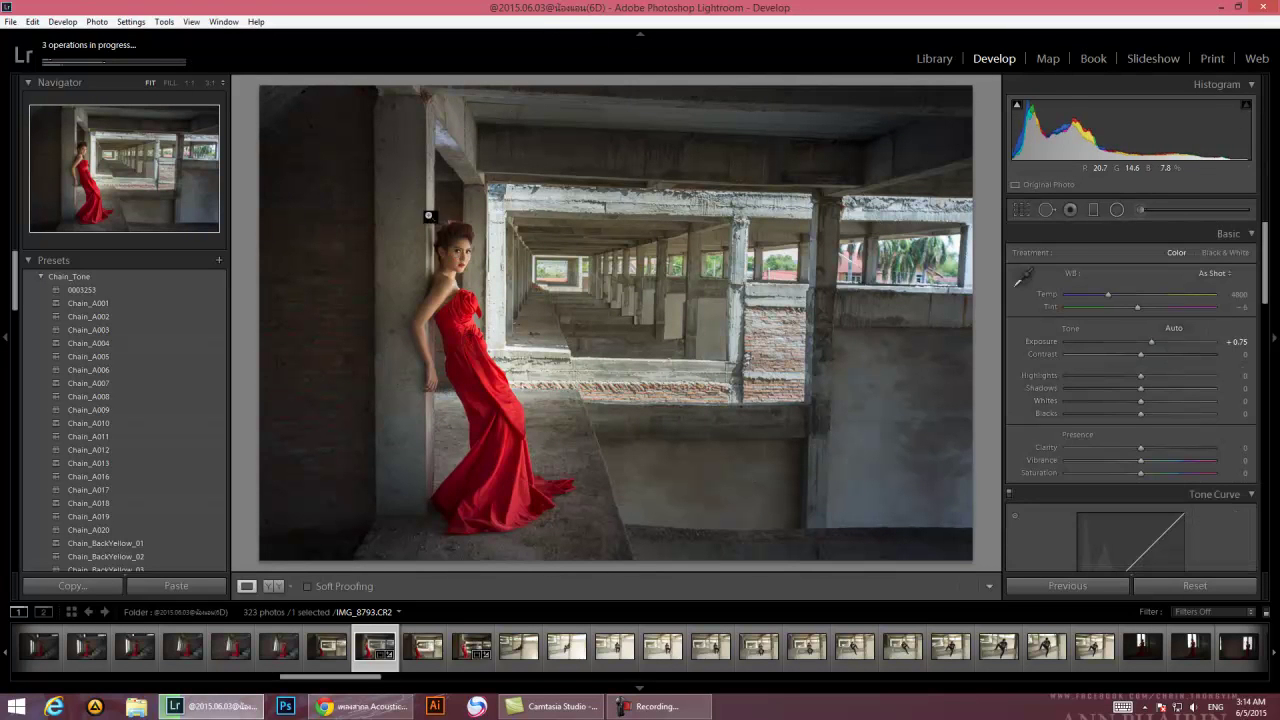
- Set luminance noise reduction to 18 and check the model's face in close-up
{"action": "left_click", "coordinate": [447, 259]}
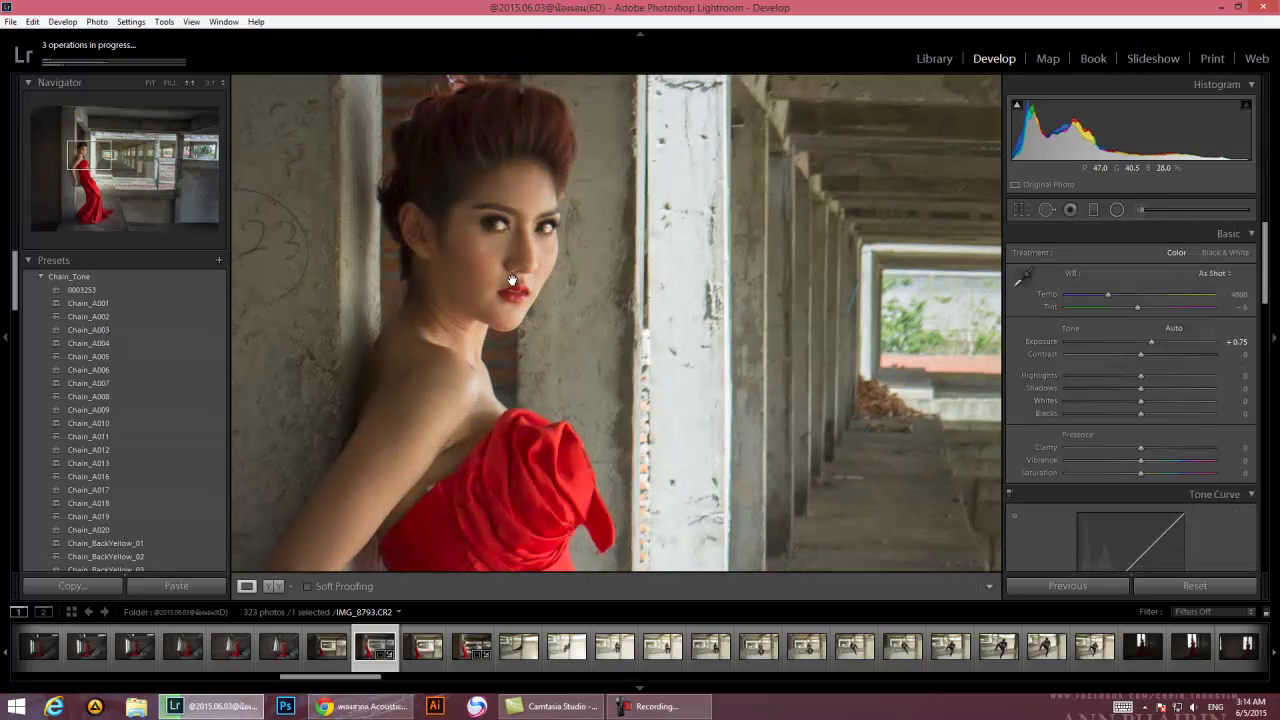
{"action": "left_click", "coordinate": [940, 249]}
{"action": "left_click_drag", "start_coordinate": [1265, 285], "coordinate": [1239, 464]}
{"action": "left_click_drag", "start_coordinate": [1066, 476], "coordinate": [1077, 481]}
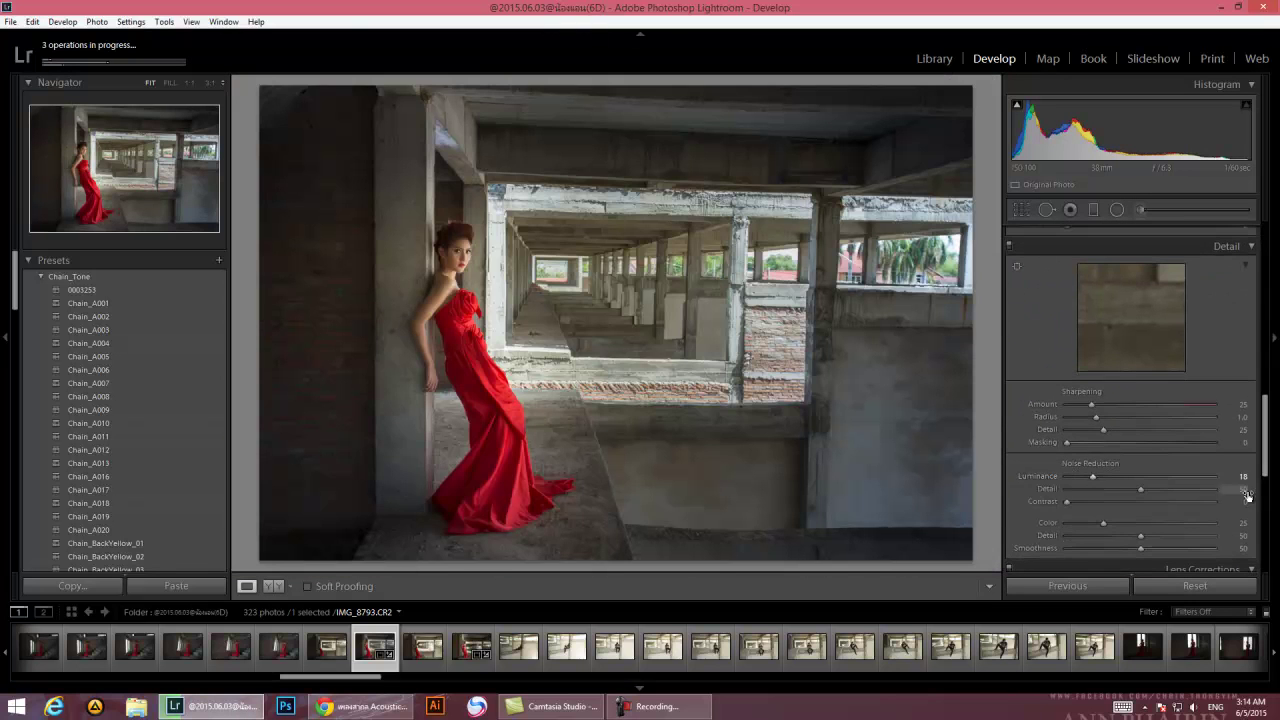
{"action": "left_click_drag", "start_coordinate": [1264, 476], "coordinate": [1264, 307]}
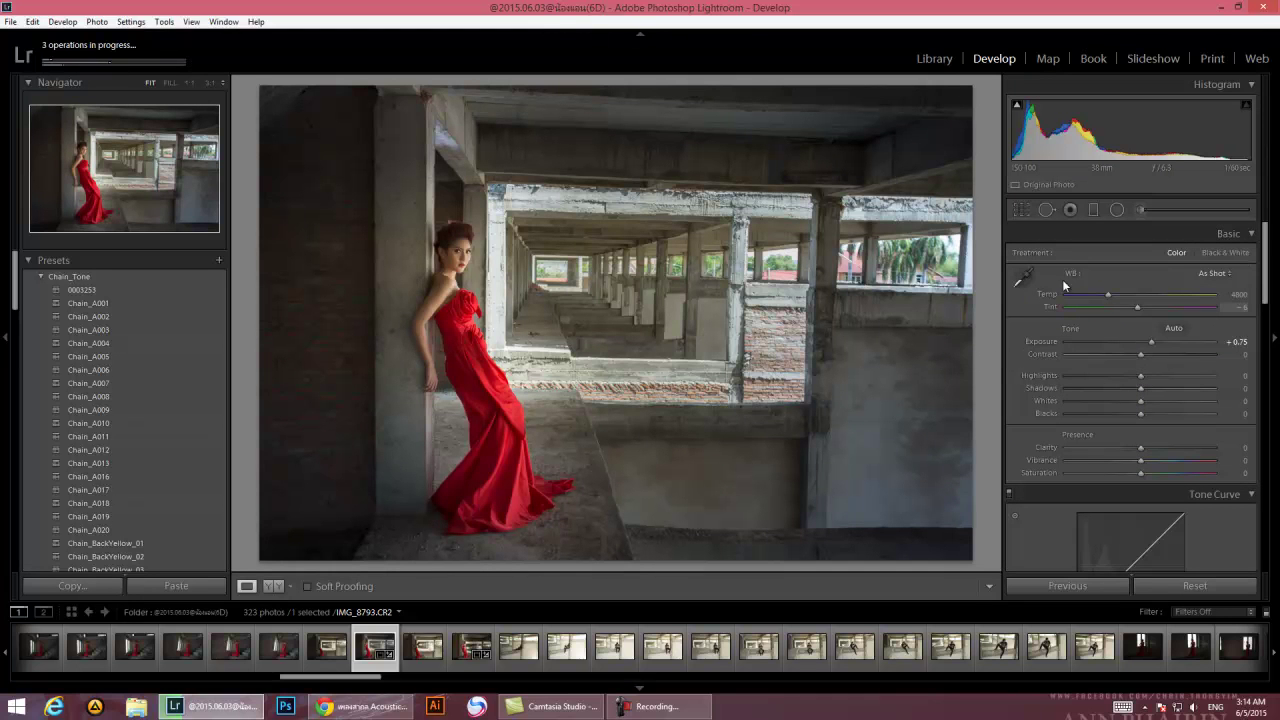
{"action": "left_click", "coordinate": [448, 246]}
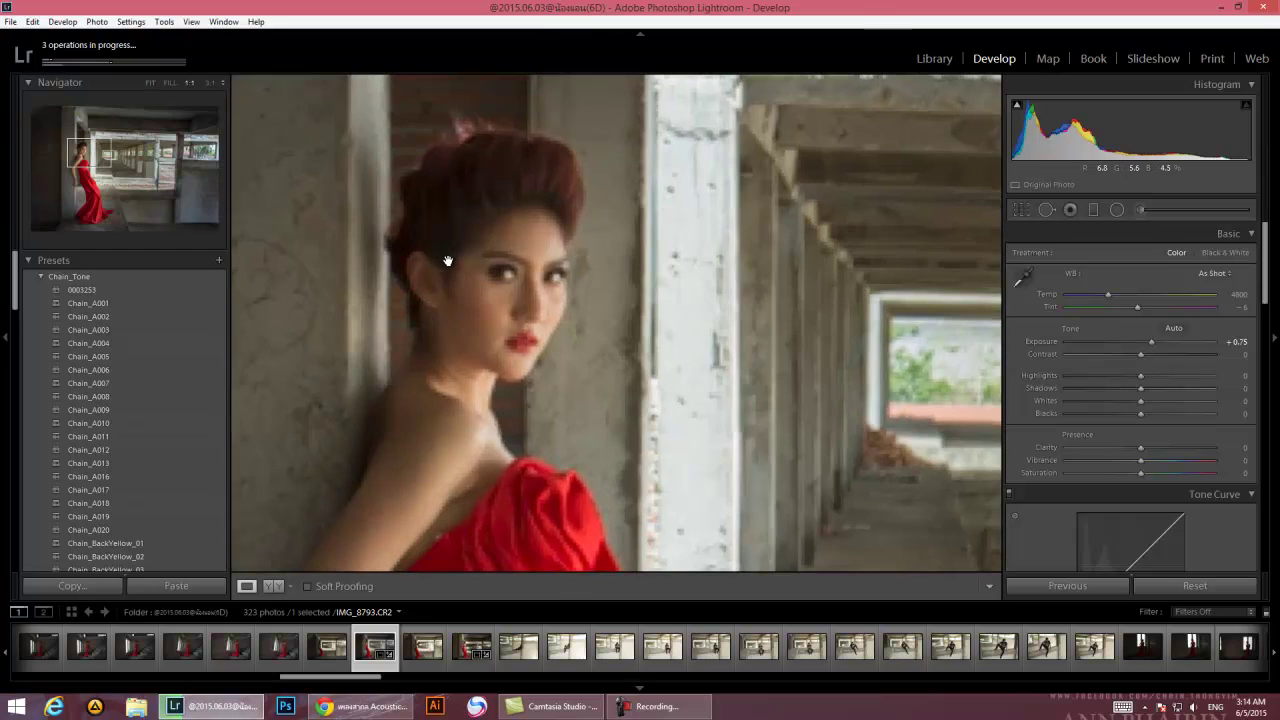
{"action": "left_click", "coordinate": [449, 263]}
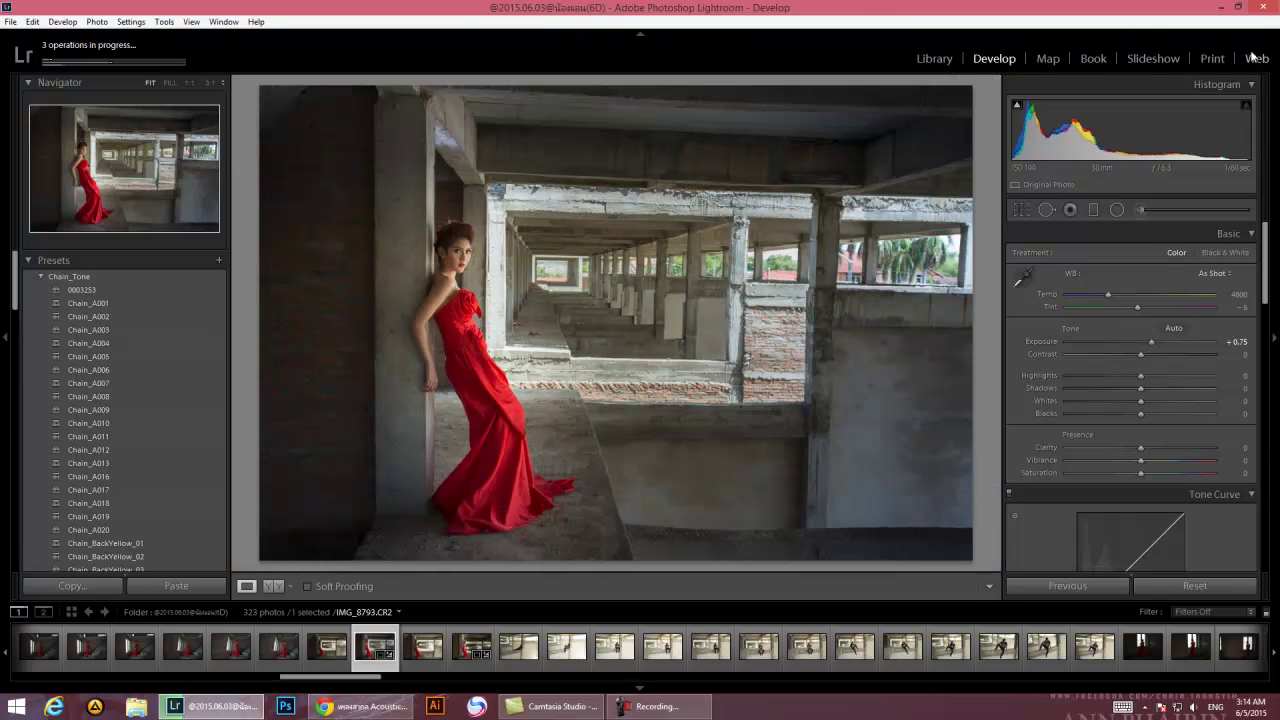
- Add a graduated filter running upward from the floor beside the model's dress and finish filter editing
{"action": "left_click", "coordinate": [1093, 210]}
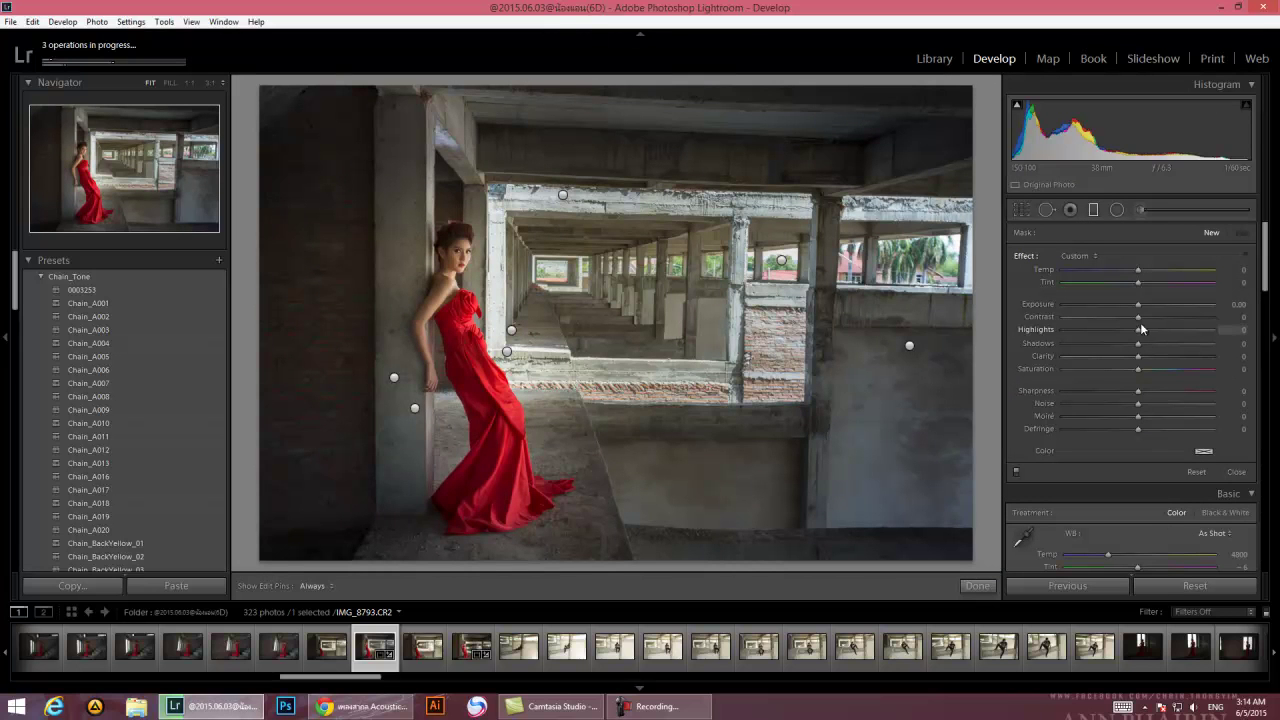
{"action": "mouse_move", "coordinate": [527, 429]}
{"action": "left_mouse_down"}
{"action": "mouse_move", "coordinate": [539, 240]}
{"action": "mouse_move", "coordinate": [479, 231]}
{"action": "left_mouse_up"}
{"action": "left_click_drag", "start_coordinate": [1138, 391], "coordinate": [1140, 369]}
{"action": "left_click", "coordinate": [1094, 211]}
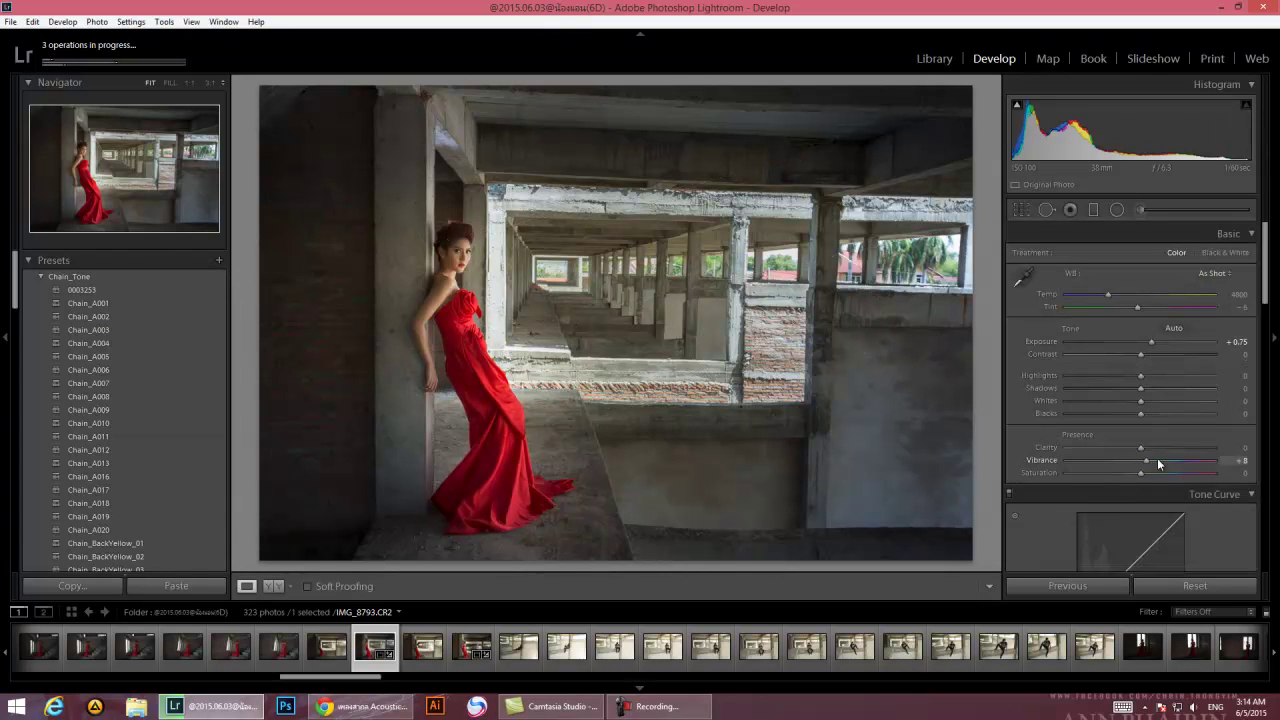
- Set highlights +10, shadows +10, whites +15, blacks −19, clarity −6, vibrance +19 and saturation −17 for the whole photo
{"action": "left_click_drag", "start_coordinate": [1134, 472], "coordinate": [1135, 448]}
{"action": "left_click_drag", "start_coordinate": [1140, 413], "coordinate": [1148, 388]}
{"action": "mouse_move", "coordinate": [1140, 375]}
{"action": "left_mouse_down"}
{"action": "mouse_move", "coordinate": [1121, 375]}
{"action": "mouse_move", "coordinate": [1163, 377]}
{"action": "mouse_move", "coordinate": [1148, 378]}
{"action": "left_mouse_up"}
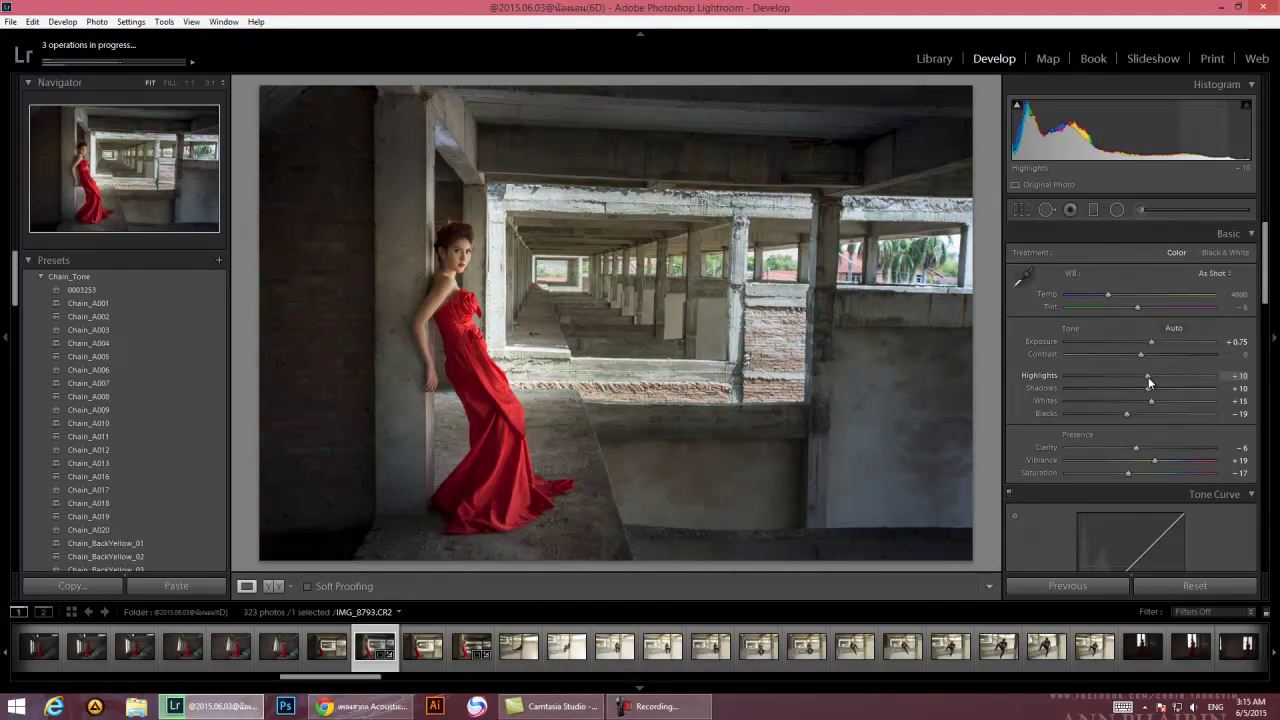
- Shape the tone curve with highlights −18, lights +8, darks +7 and shadows −17
{"action": "left_click_drag", "start_coordinate": [1265, 280], "coordinate": [1245, 393]}
{"action": "scroll", "coordinate": [1240, 400], "scroll_direction": "down", "scroll_amount": 5}
{"action": "left_click_drag", "start_coordinate": [1265, 468], "coordinate": [1265, 368]}
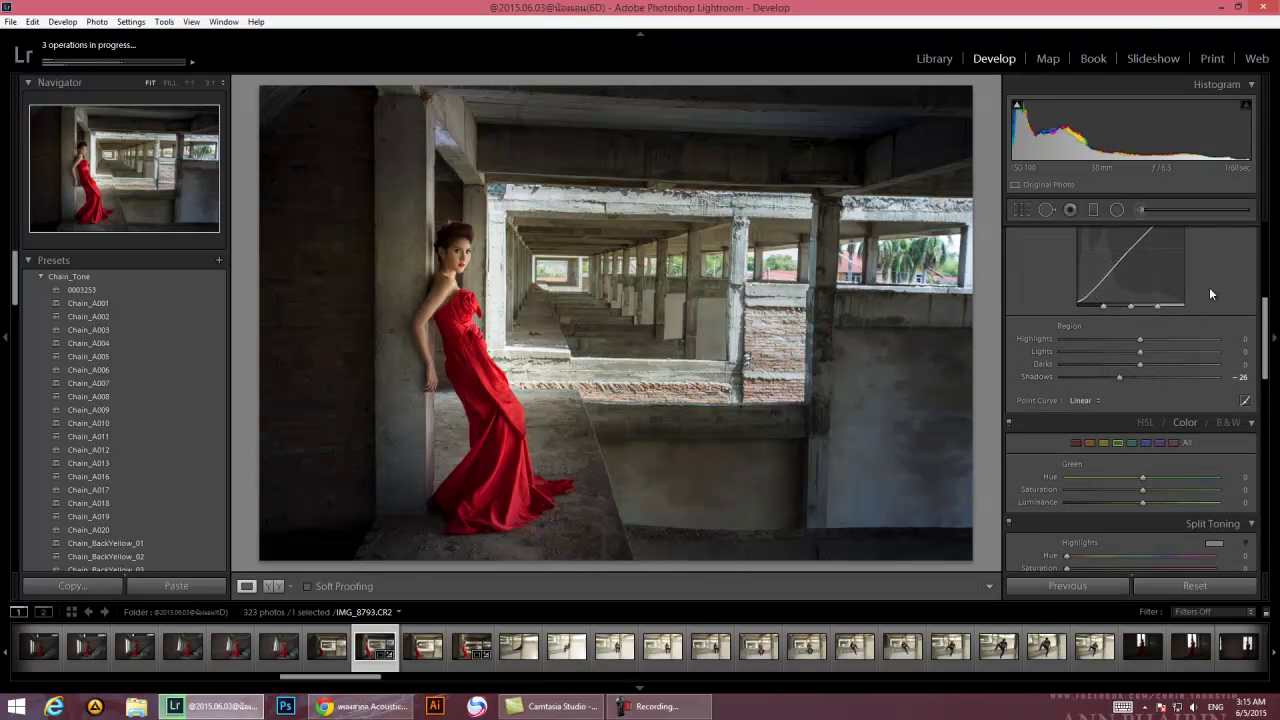
{"action": "left_click_drag", "start_coordinate": [1140, 364], "coordinate": [1151, 364]}
{"action": "mouse_move", "coordinate": [1140, 351]}
{"action": "left_mouse_down"}
{"action": "mouse_move", "coordinate": [1125, 339]}
{"action": "mouse_move", "coordinate": [1146, 360]}
{"action": "mouse_move", "coordinate": [1107, 338]}
{"action": "mouse_move", "coordinate": [1128, 339]}
{"action": "mouse_move", "coordinate": [1147, 364]}
{"action": "left_mouse_up"}
{"action": "left_click_drag", "start_coordinate": [1119, 377], "coordinate": [1127, 377]}
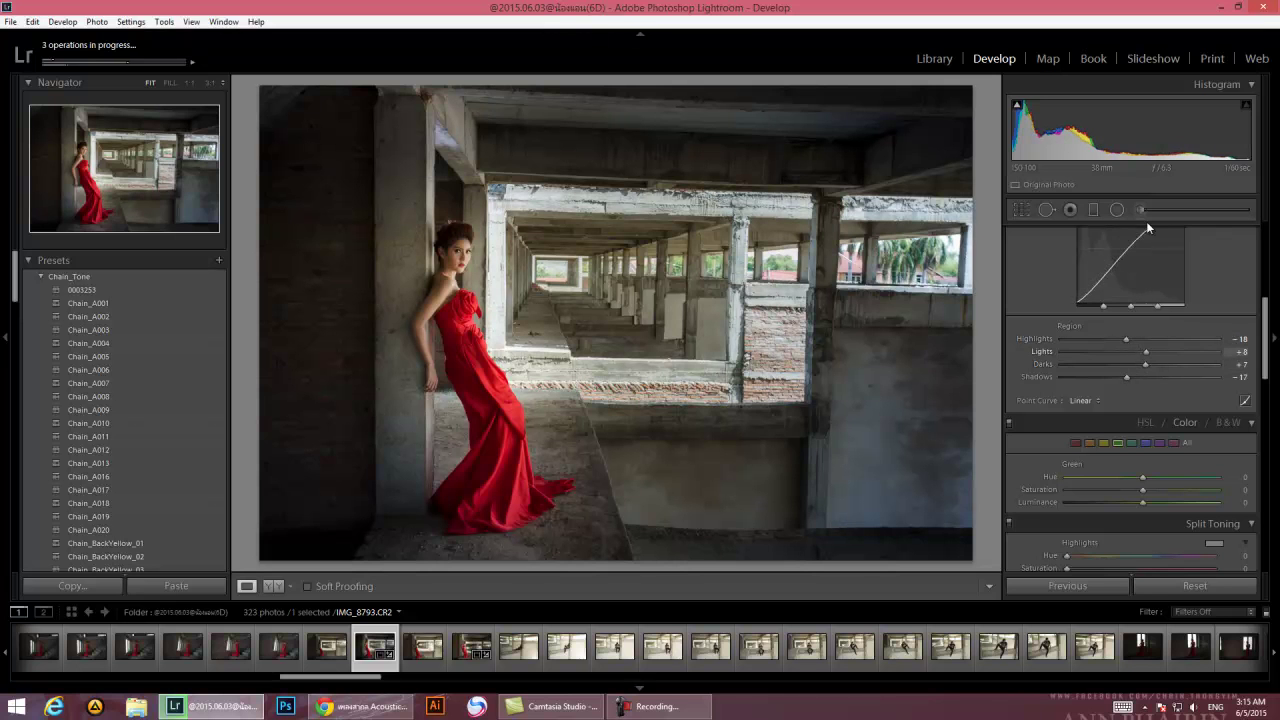
- Add a large radial filter around the model and nearby corridor with temp 3, exposure 0.29 and an inverted mask
{"action": "left_click_drag", "start_coordinate": [1267, 366], "coordinate": [1266, 291]}
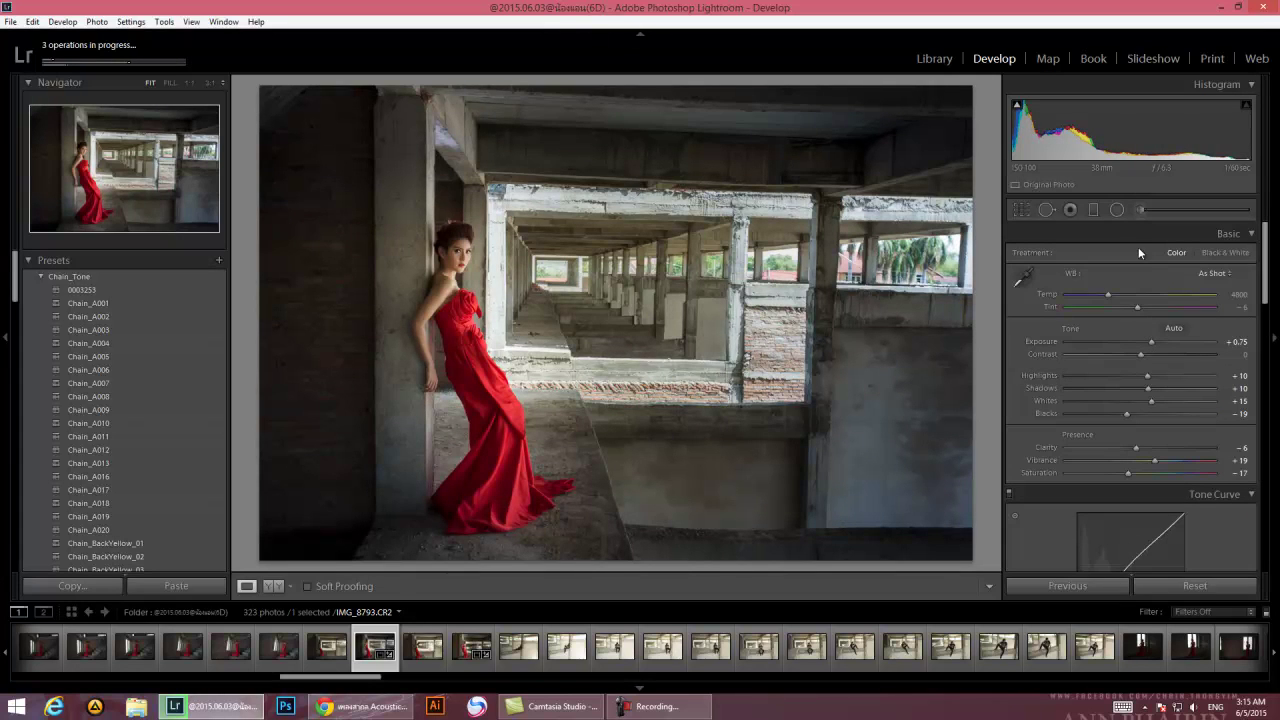
{"action": "left_click", "coordinate": [1116, 210]}
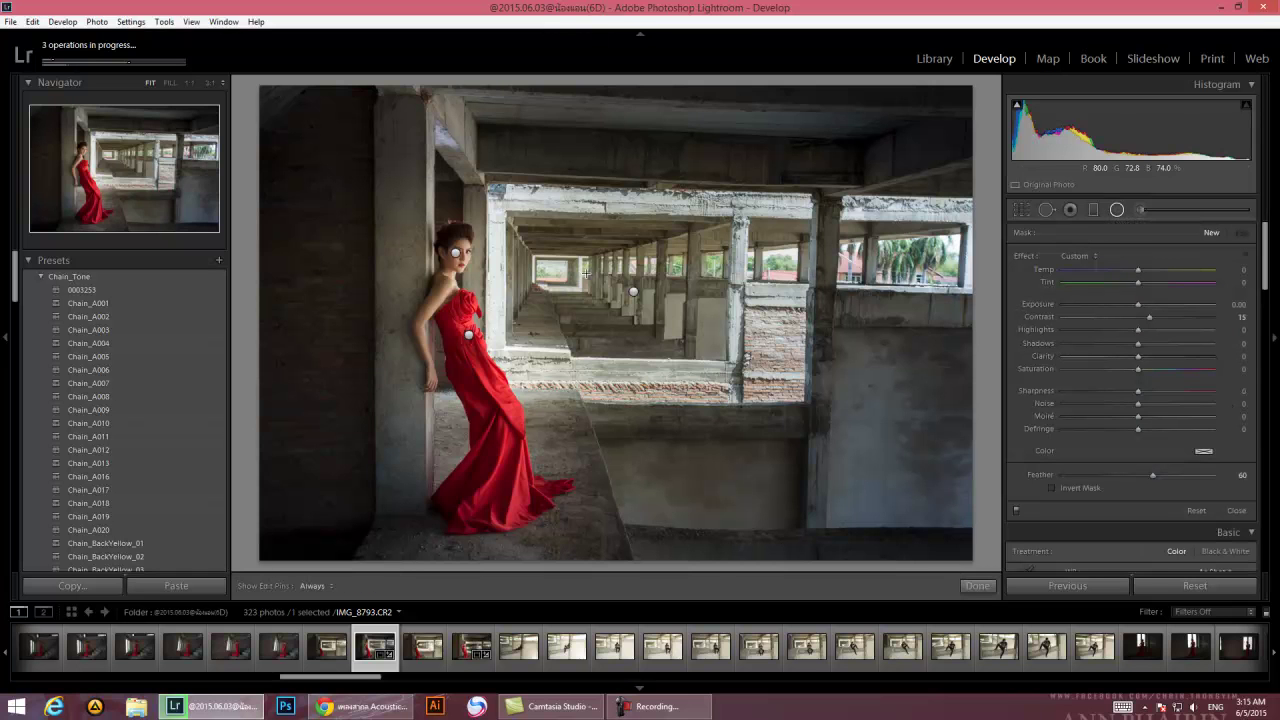
{"action": "left_click_drag", "start_coordinate": [520, 289], "coordinate": [600, 436]}
{"action": "left_click_drag", "start_coordinate": [751, 557], "coordinate": [770, 558]}
{"action": "left_click", "coordinate": [1051, 487]}
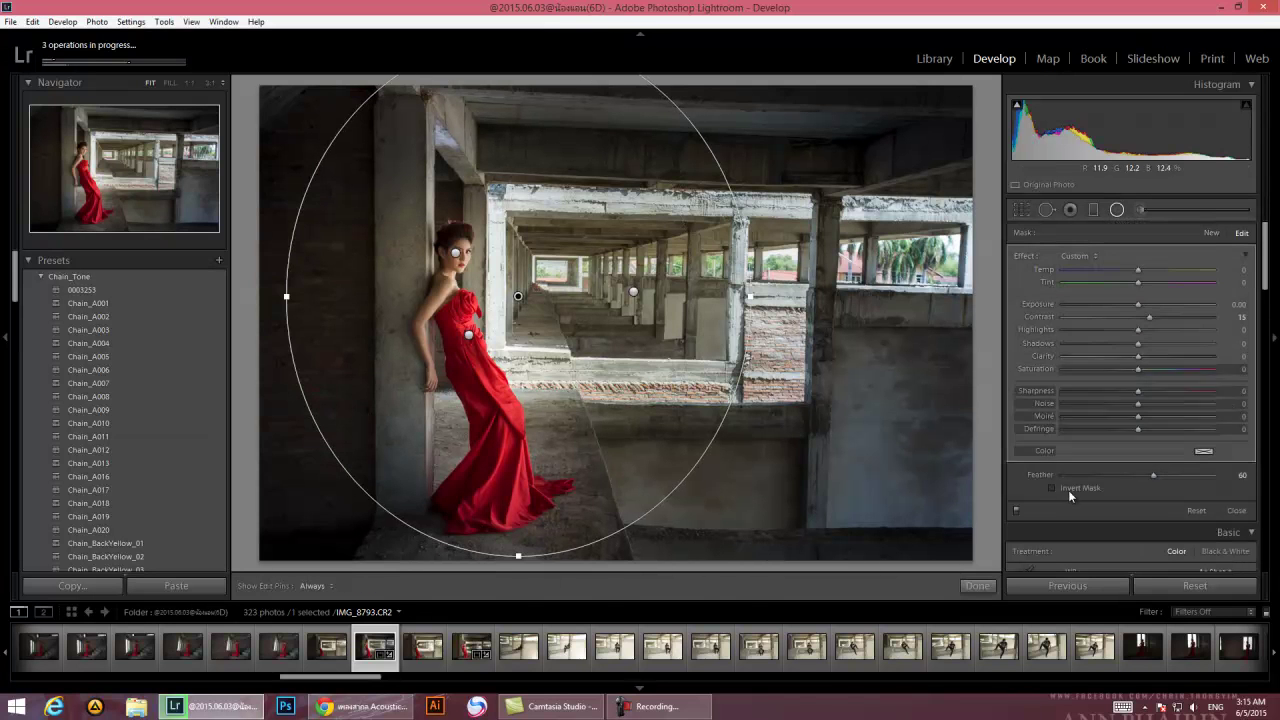
{"action": "left_click", "coordinate": [1140, 270]}
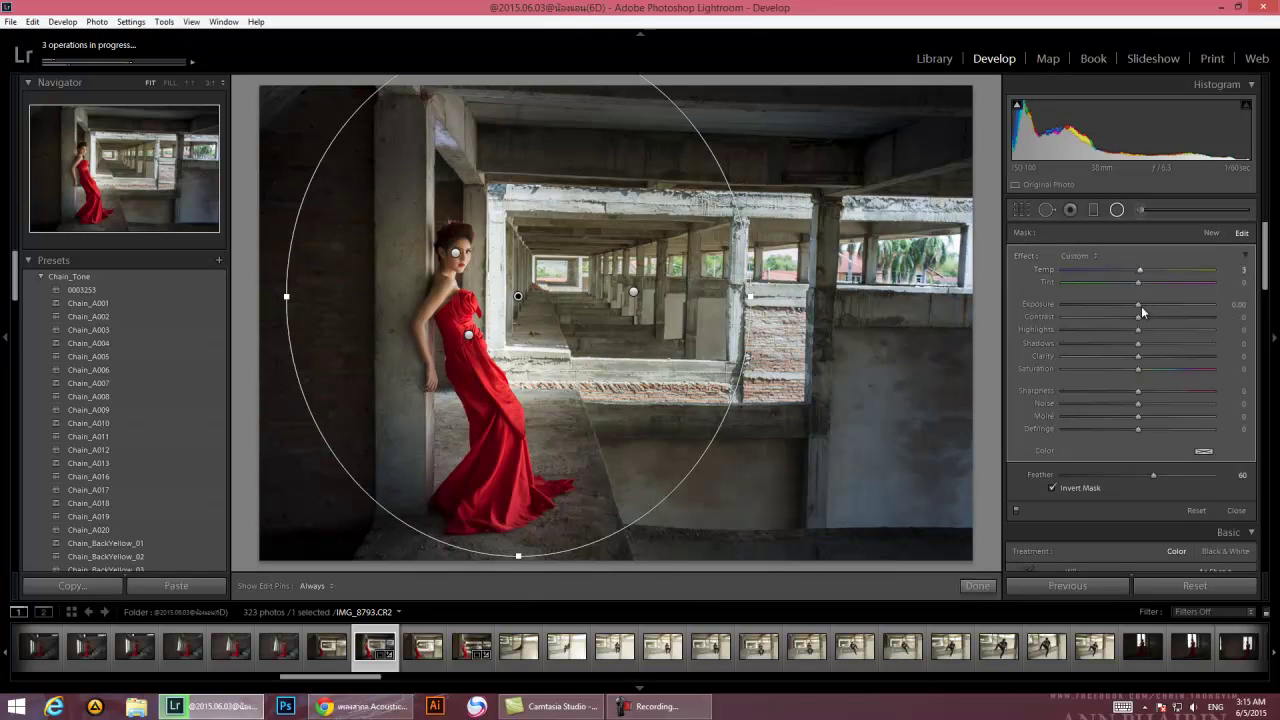
{"action": "left_click_drag", "start_coordinate": [1143, 306], "coordinate": [1145, 306]}
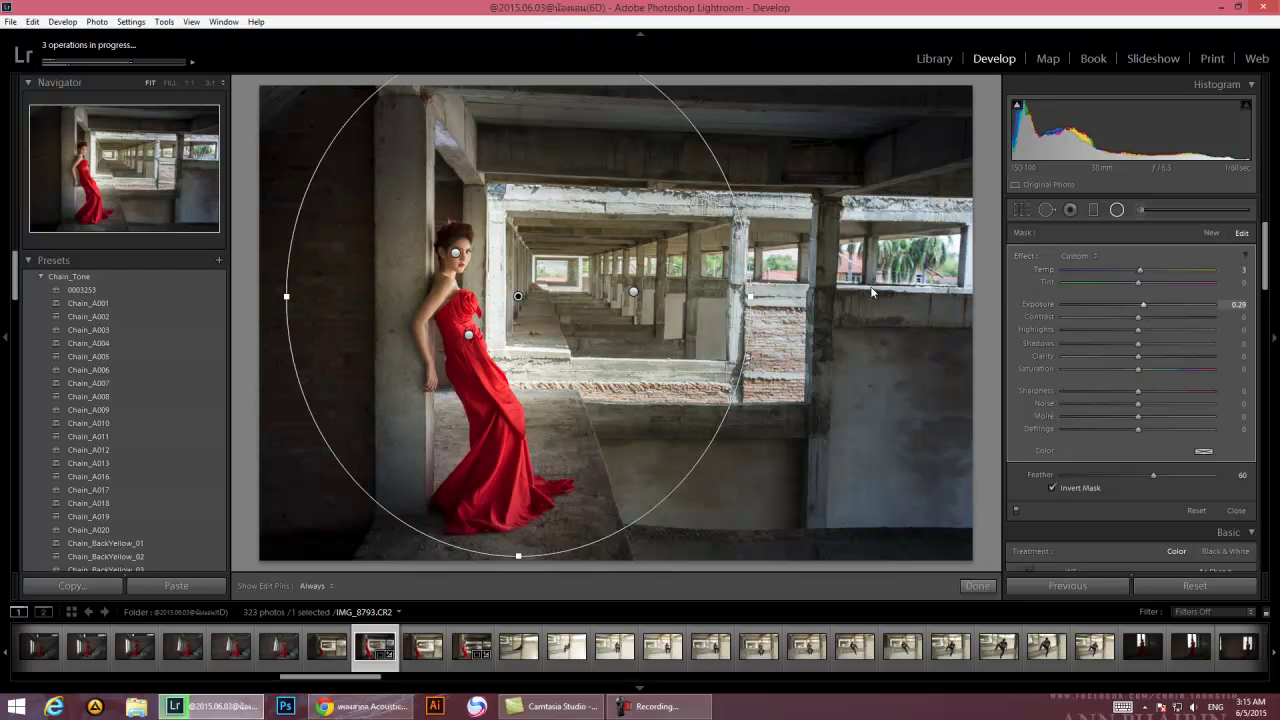
{"action": "left_click", "coordinate": [1091, 209]}
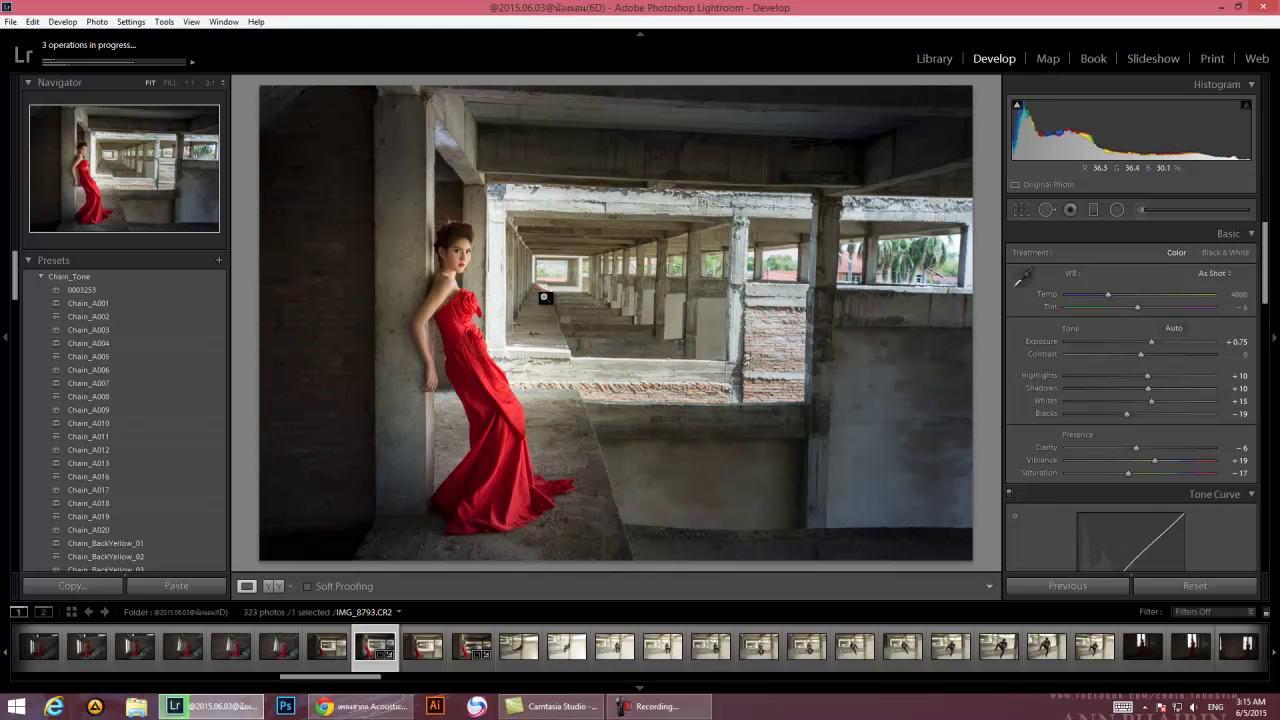
- Inspect the model's face in close-up and raise luminance noise reduction to 27
{"action": "left_click", "coordinate": [452, 251]}
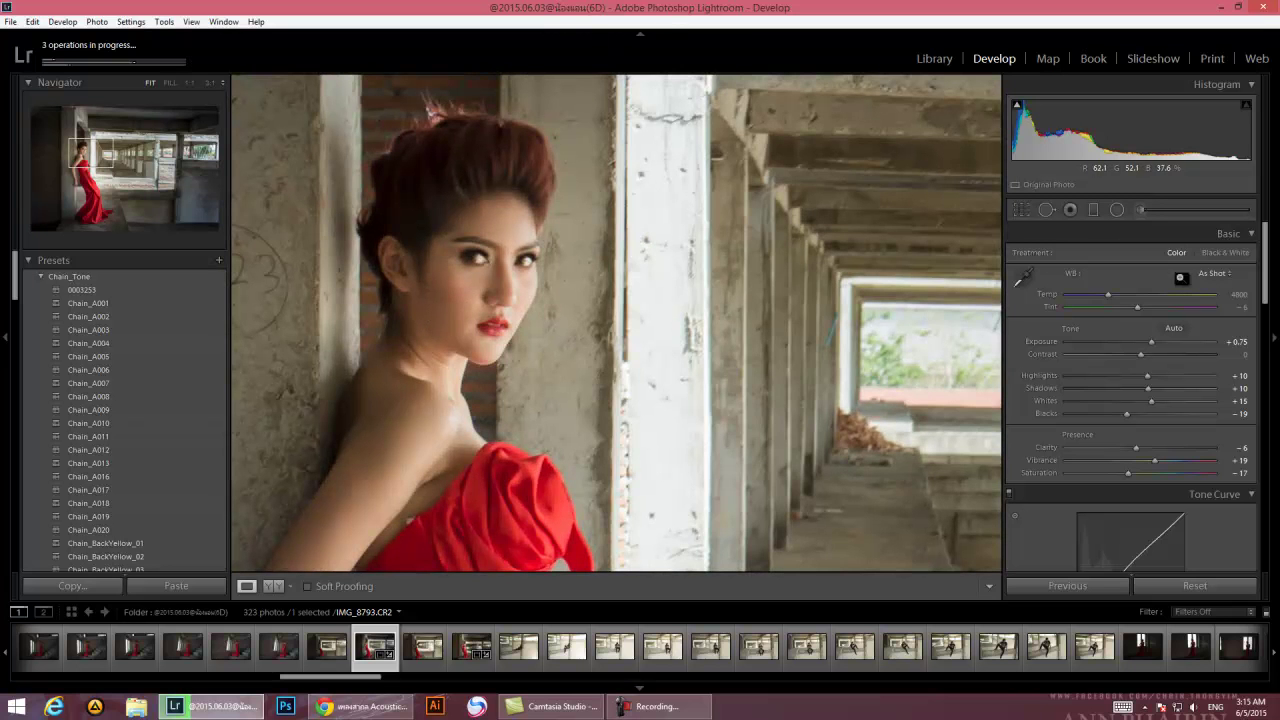
{"action": "key", "text": "z"}
{"action": "left_click_drag", "start_coordinate": [1265, 303], "coordinate": [1228, 476]}
{"action": "left_click_drag", "start_coordinate": [1093, 460], "coordinate": [1107, 465]}
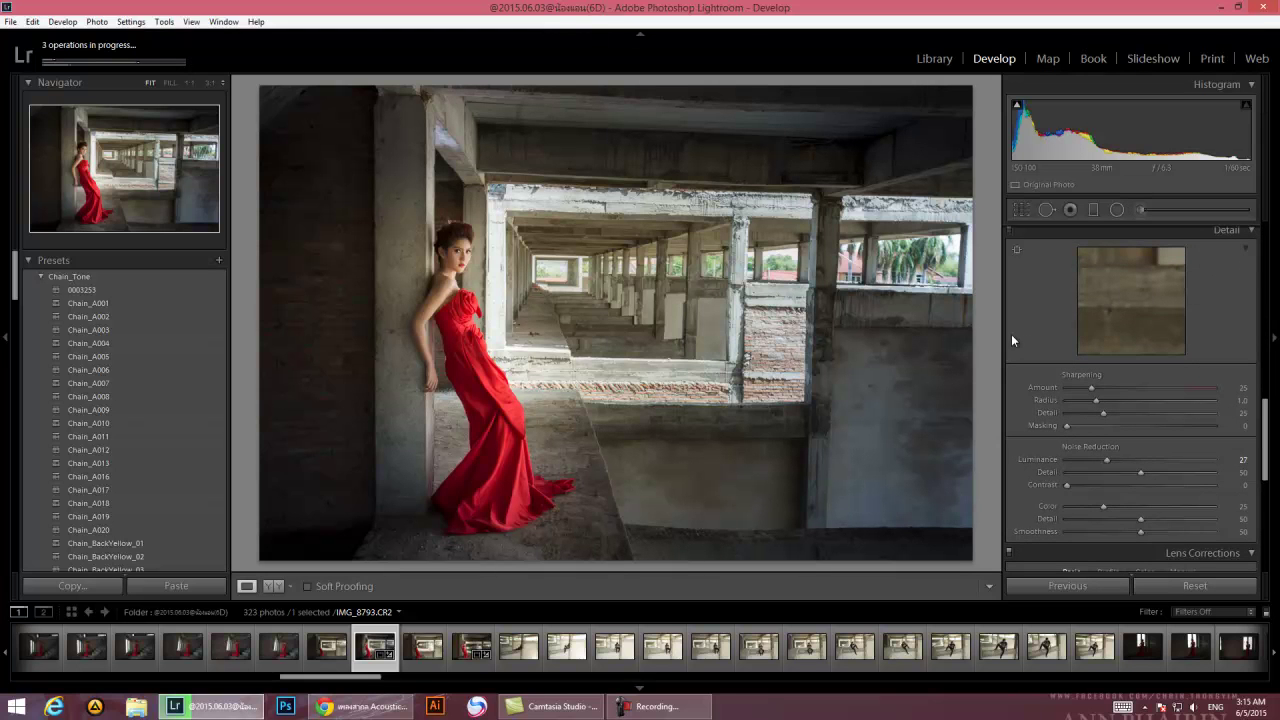
- Export the photo to the LR_Export folder on drive G: using the user preset dated 2015.06.03
{"action": "left_click", "coordinate": [11, 21]}
{"action": "left_click", "coordinate": [30, 168]}
{"action": "left_click", "coordinate": [445, 300]}
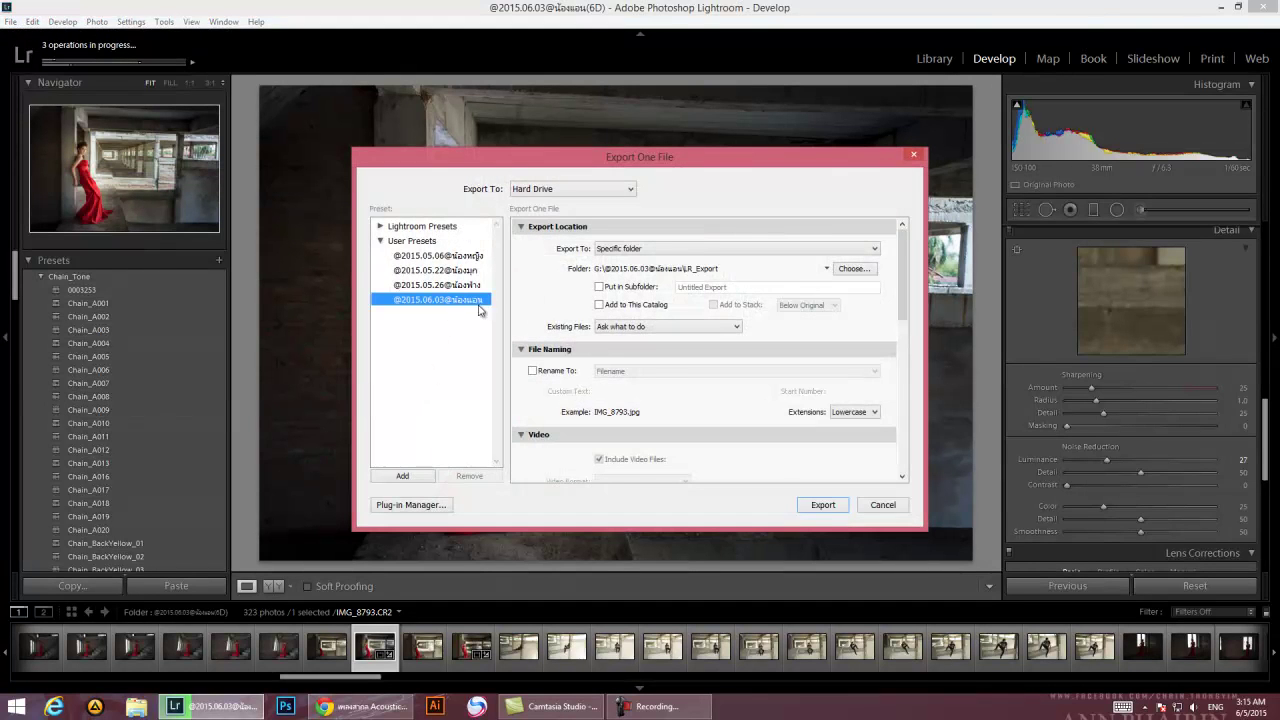
{"action": "left_click", "coordinate": [822, 505]}
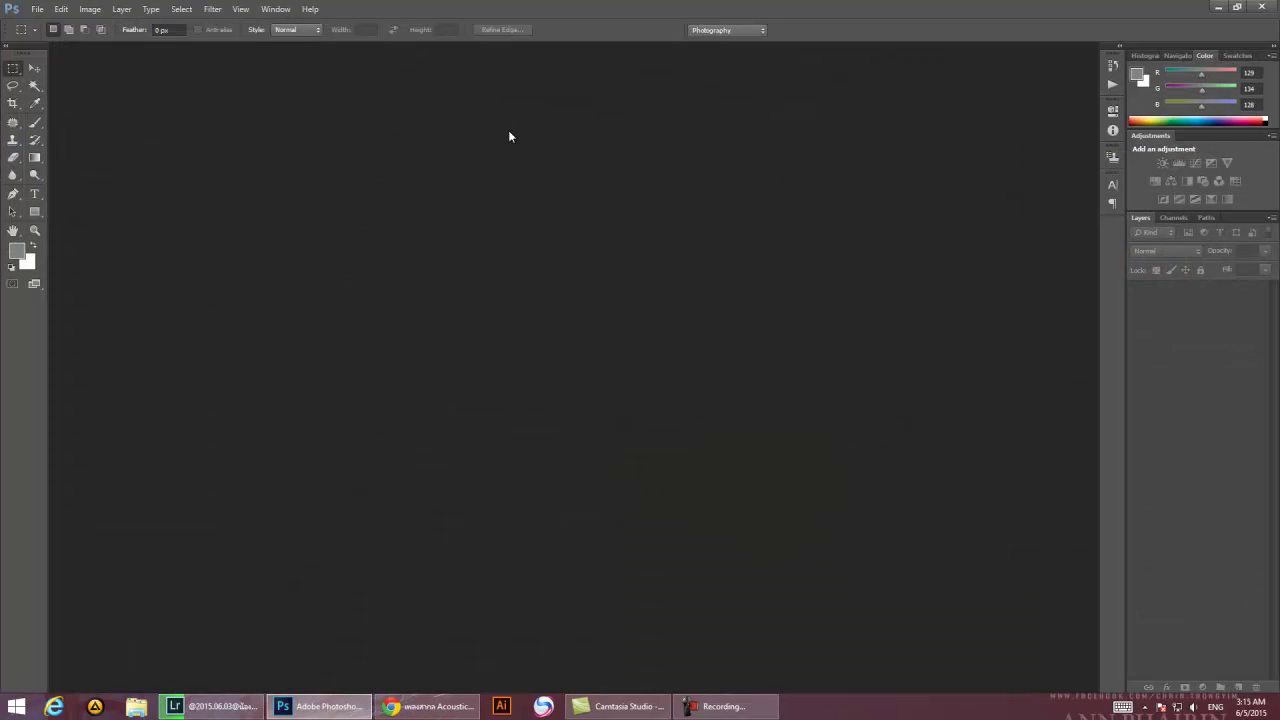
- Switch to Photoshop and open IMG_8793 from the LR_Export folder of the 2015.06.03 shoot on drive G:
{"action": "double_click", "coordinate": [426, 218]}
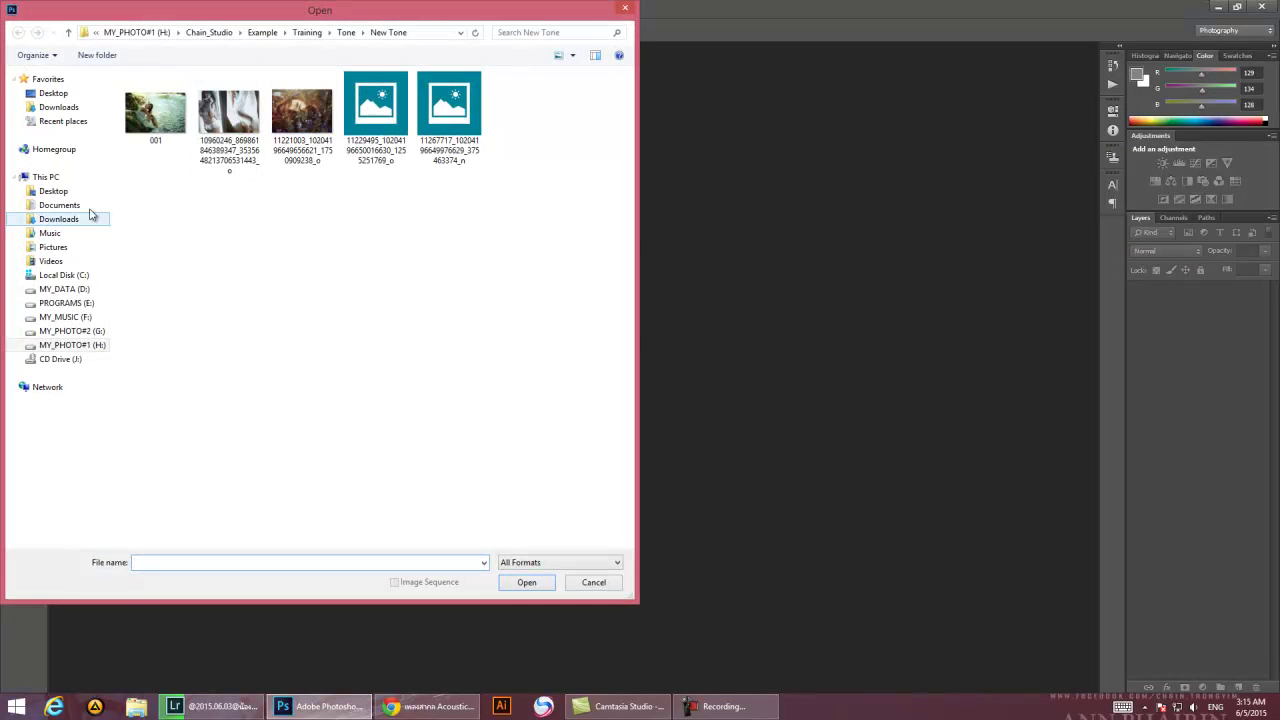
{"action": "left_click", "coordinate": [57, 334]}
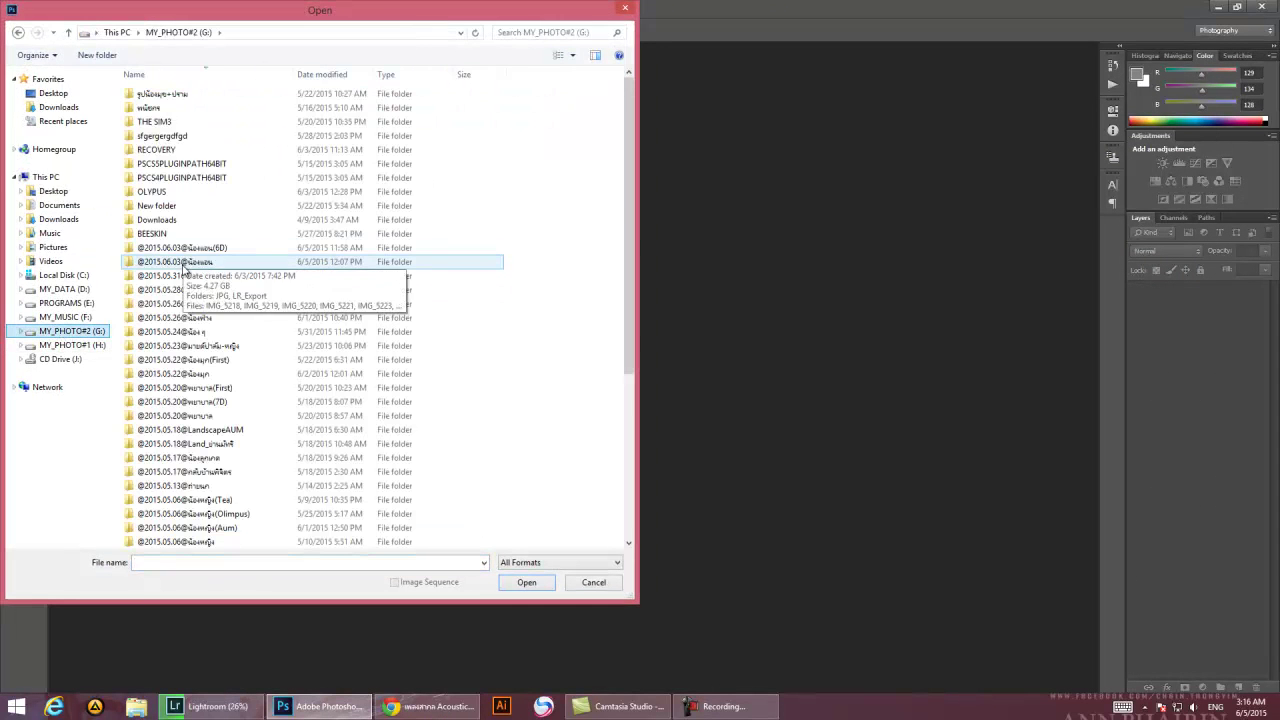
{"action": "double_click", "coordinate": [210, 260]}
{"action": "double_click", "coordinate": [222, 105]}
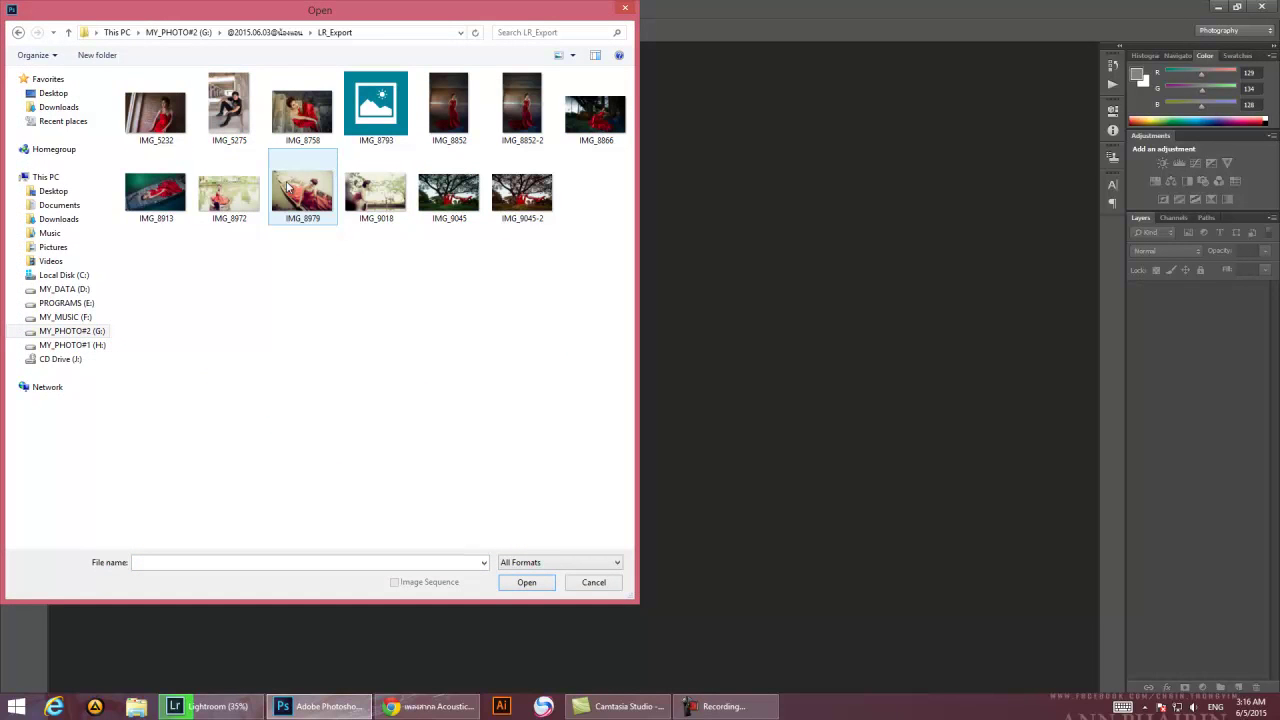
{"action": "left_click", "coordinate": [376, 108]}
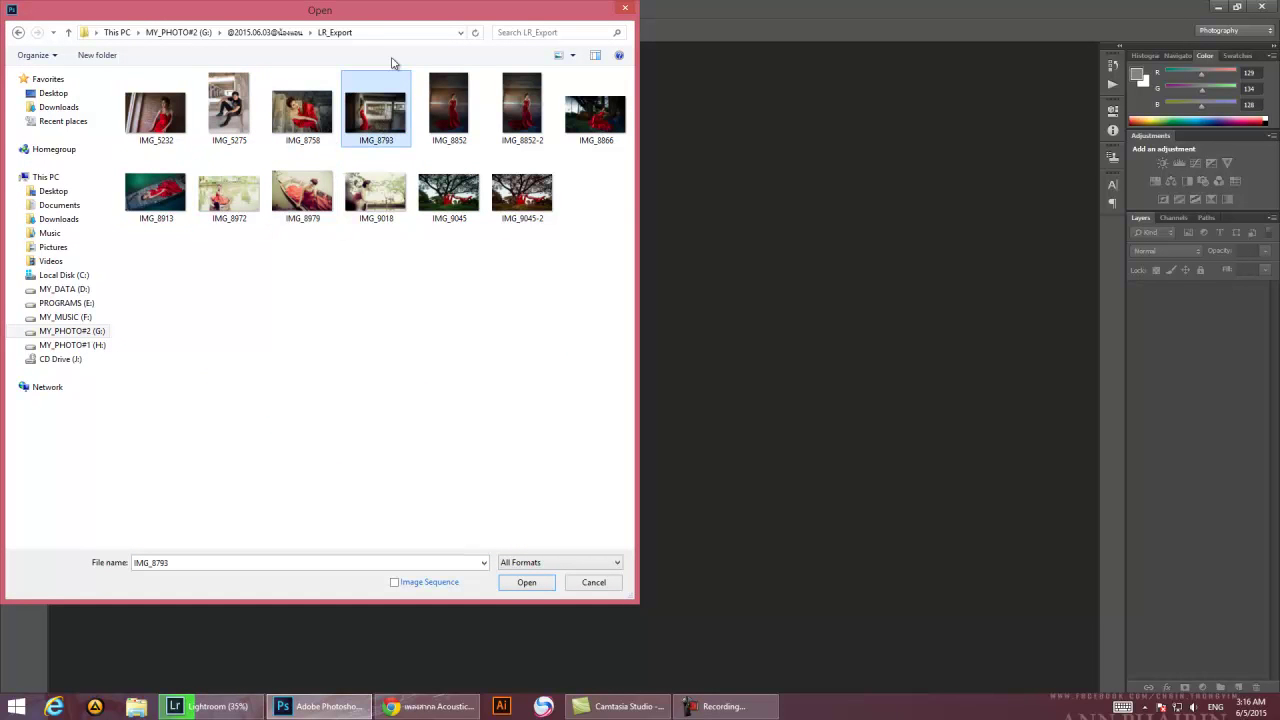
{"action": "key", "text": "Return"}
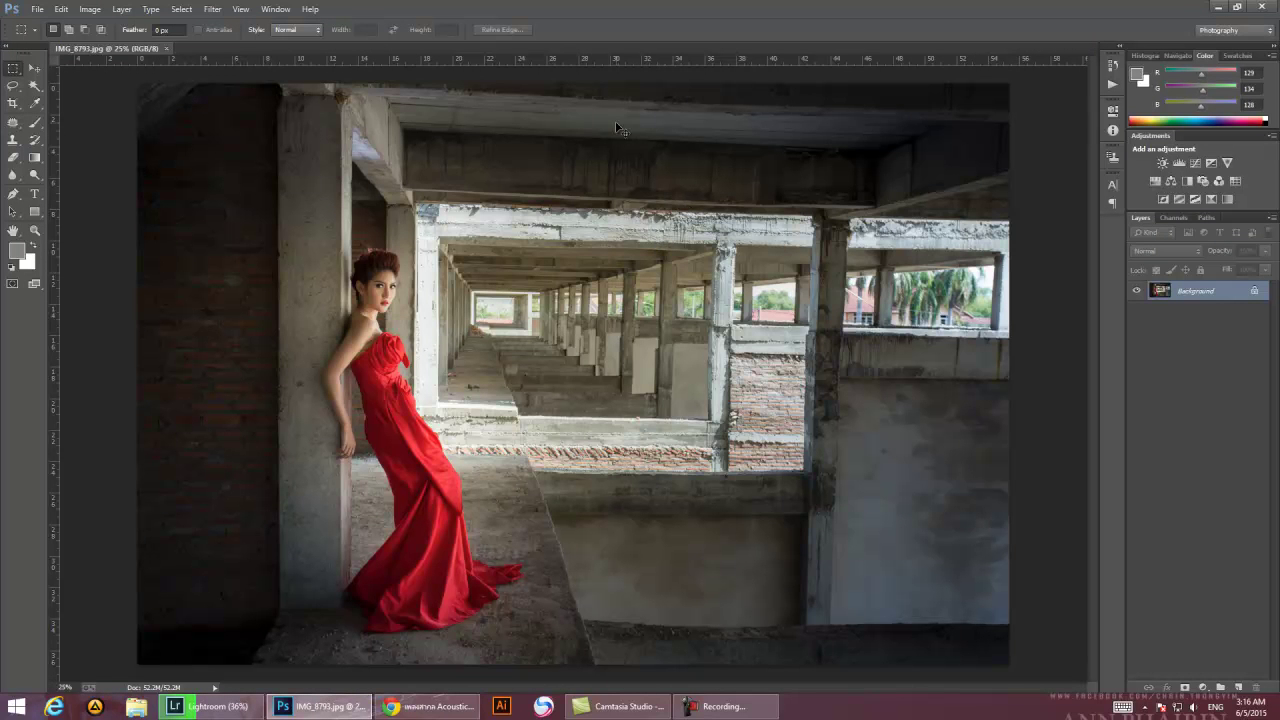
- Duplicate the Background layer and add a Curves adjustment that pulls the RGB midtones down
{"action": "key", "text": "ctrl+plus"}
{"action": "key", "text": "ctrl+plus"}
{"action": "key", "text": "ctrl+plus"}
{"action": "left_click_drag", "start_coordinate": [170, 218], "coordinate": [500, 300]}
{"action": "key", "text": "z"}
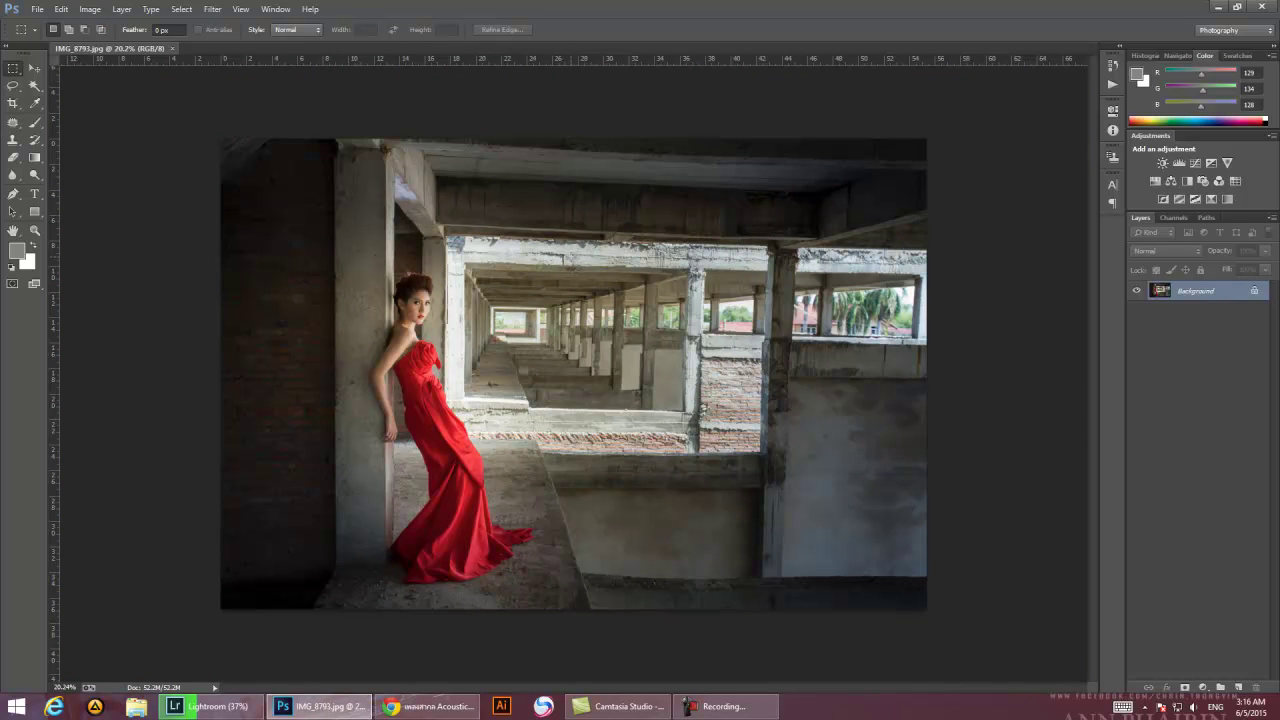
{"action": "left_click_drag", "start_coordinate": [1193, 299], "coordinate": [1240, 686]}
{"action": "left_click", "coordinate": [1203, 688]}
{"action": "left_click", "coordinate": [1185, 476]}
{"action": "left_click_drag", "start_coordinate": [968, 264], "coordinate": [980, 283]}
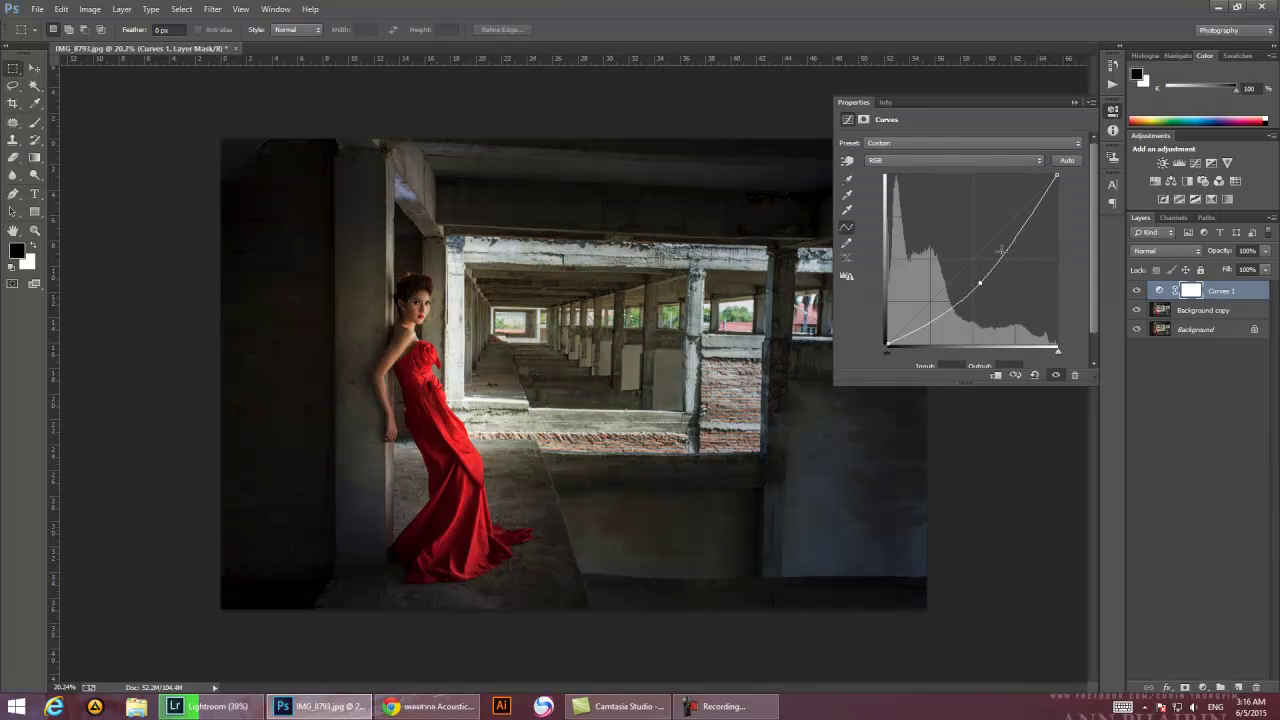
- Fill the Curves layer mask with a black-to-white gradient running from the model toward the lower-right corner of the photo
{"action": "left_click", "coordinate": [1074, 102]}
{"action": "left_click", "coordinate": [34, 157]}
{"action": "left_click_drag", "start_coordinate": [432, 275], "coordinate": [1095, 597]}
{"action": "left_click_drag", "start_coordinate": [962, 564], "coordinate": [1095, 597]}
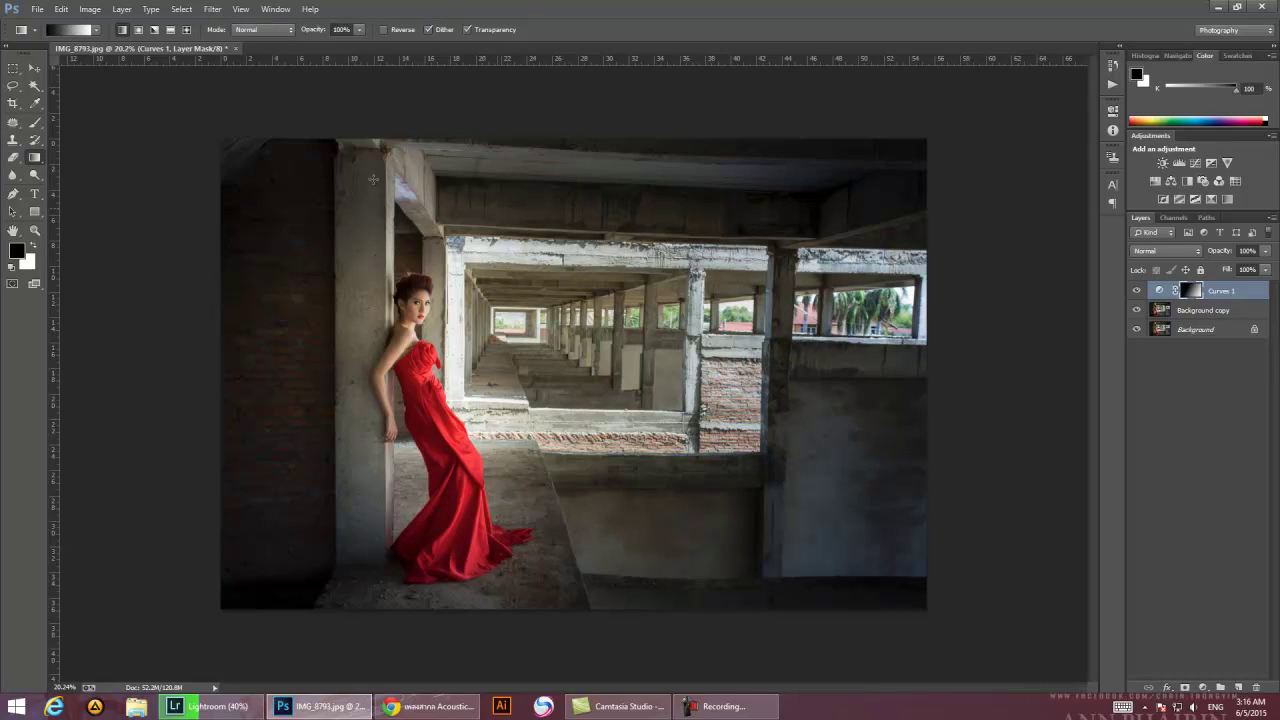
{"action": "left_click", "coordinate": [35, 121]}
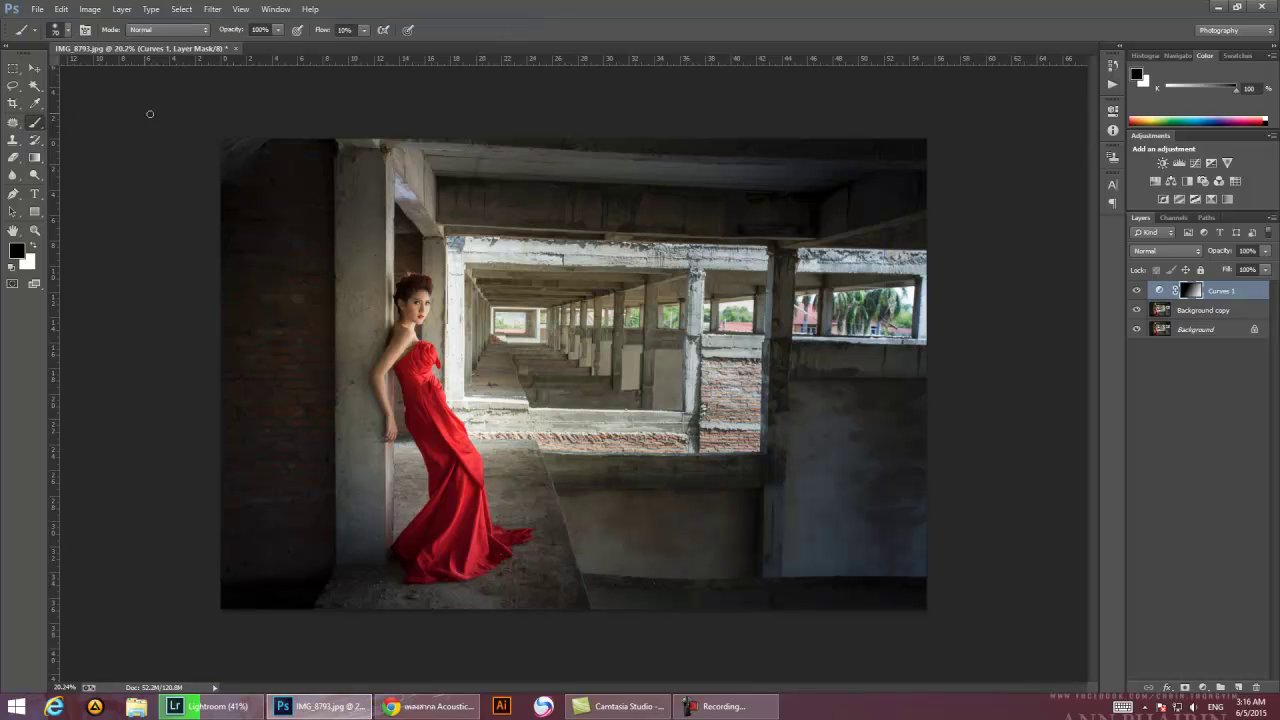
{"action": "left_click", "coordinate": [34, 68]}
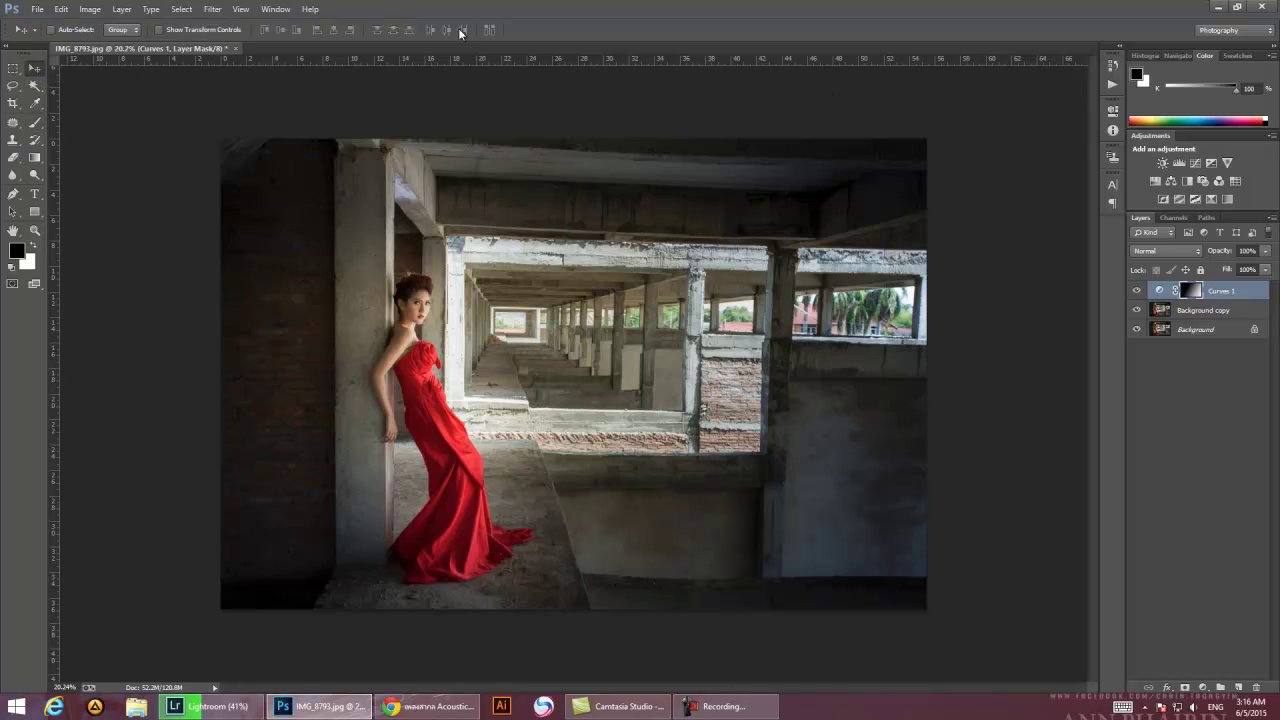
{"action": "key", "text": "ctrl+plus"}
{"action": "key", "text": "ctrl+plus"}
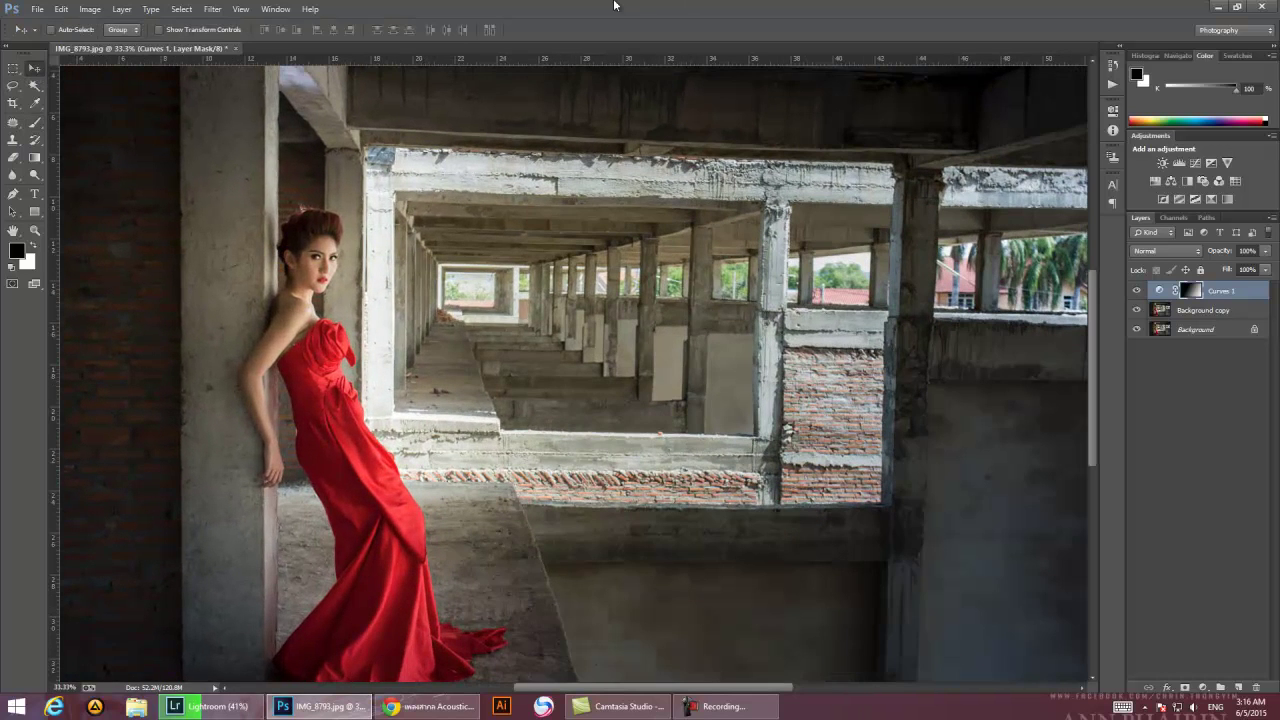
{"action": "key", "text": "ctrl+minus"}
{"action": "key", "text": "ctrl+minus"}
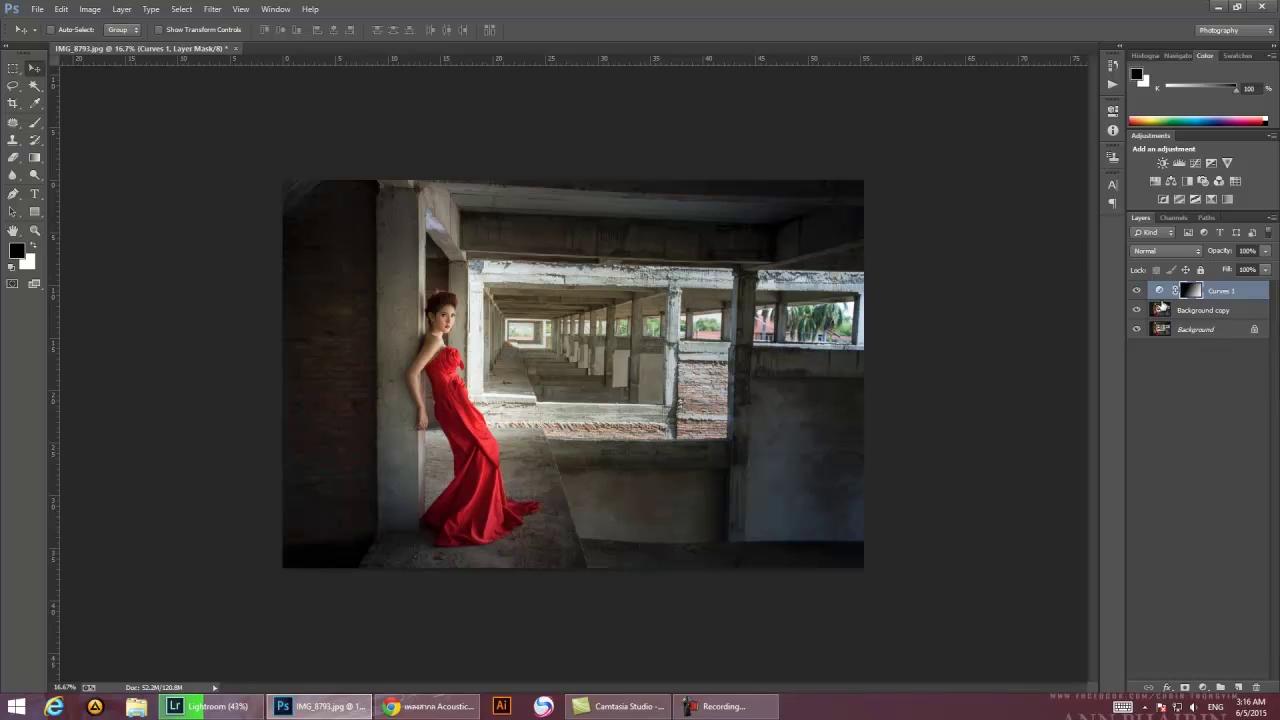
- Stamp all visible layers into a new merged layer above the Curves adjustment
{"action": "left_click", "coordinate": [1174, 311]}
{"action": "left_click", "coordinate": [1222, 291]}
{"action": "left_click", "coordinate": [1208, 312]}
{"action": "left_click", "coordinate": [1222, 291]}
{"action": "key", "text": "ctrl+shift+alt+e"}
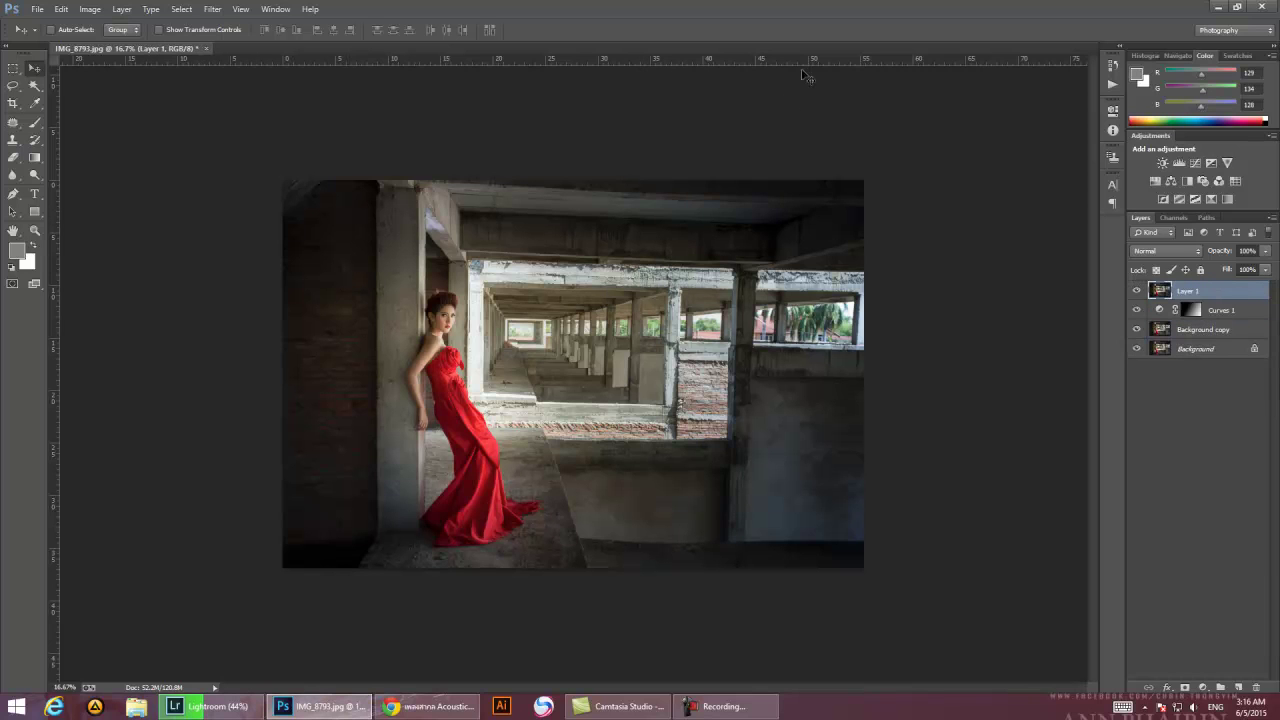
- Smooth the model's skin on the merged layer with the Portraiture filter's Default preset, checking her face at 100% in the preview
{"action": "left_click", "coordinate": [181, 9]}
{"action": "mouse_move", "coordinate": [212, 9]}
{"action": "mouse_move", "coordinate": [222, 289]}
{"action": "left_click", "coordinate": [168, 288]}
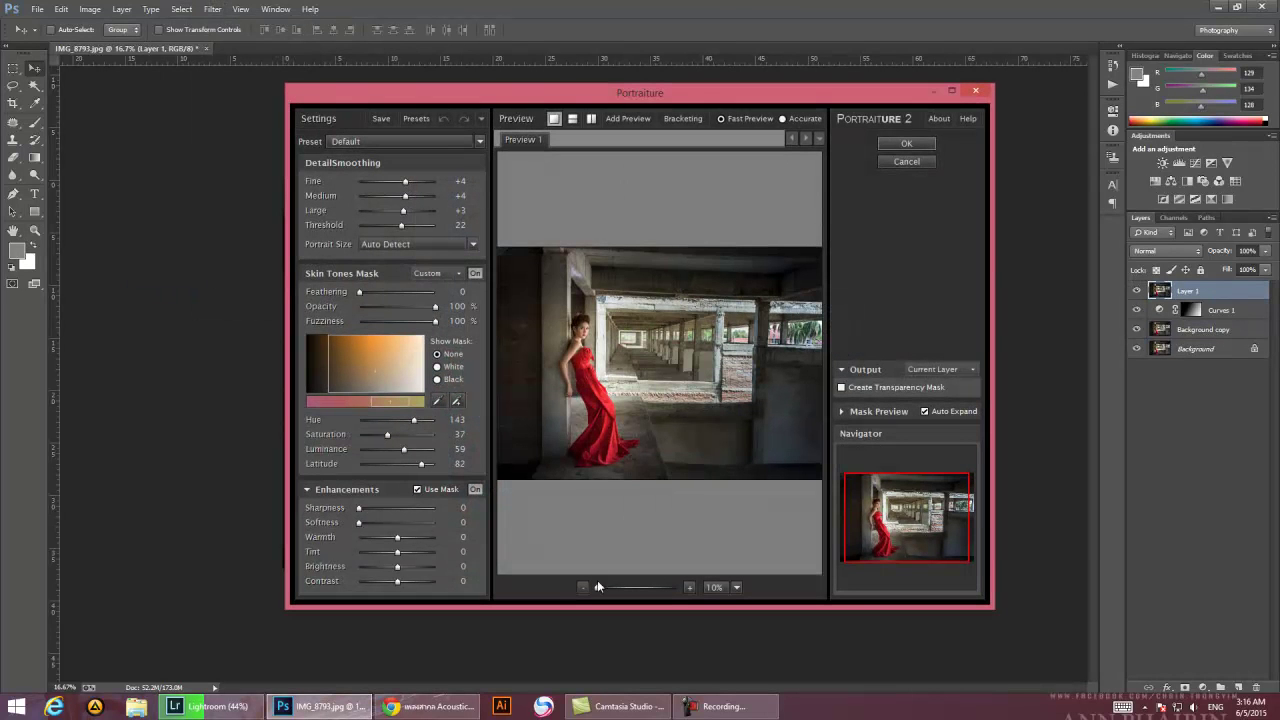
{"action": "left_click_drag", "start_coordinate": [597, 587], "coordinate": [642, 587]}
{"action": "left_click_drag", "start_coordinate": [594, 414], "coordinate": [752, 452]}
{"action": "left_click_drag", "start_coordinate": [566, 433], "coordinate": [815, 440]}
{"action": "left_click_drag", "start_coordinate": [597, 391], "coordinate": [809, 389]}
{"action": "left_click_drag", "start_coordinate": [622, 334], "coordinate": [820, 395]}
{"action": "left_click_drag", "start_coordinate": [591, 360], "coordinate": [751, 419]}
{"action": "left_click_drag", "start_coordinate": [642, 587], "coordinate": [637, 587]}
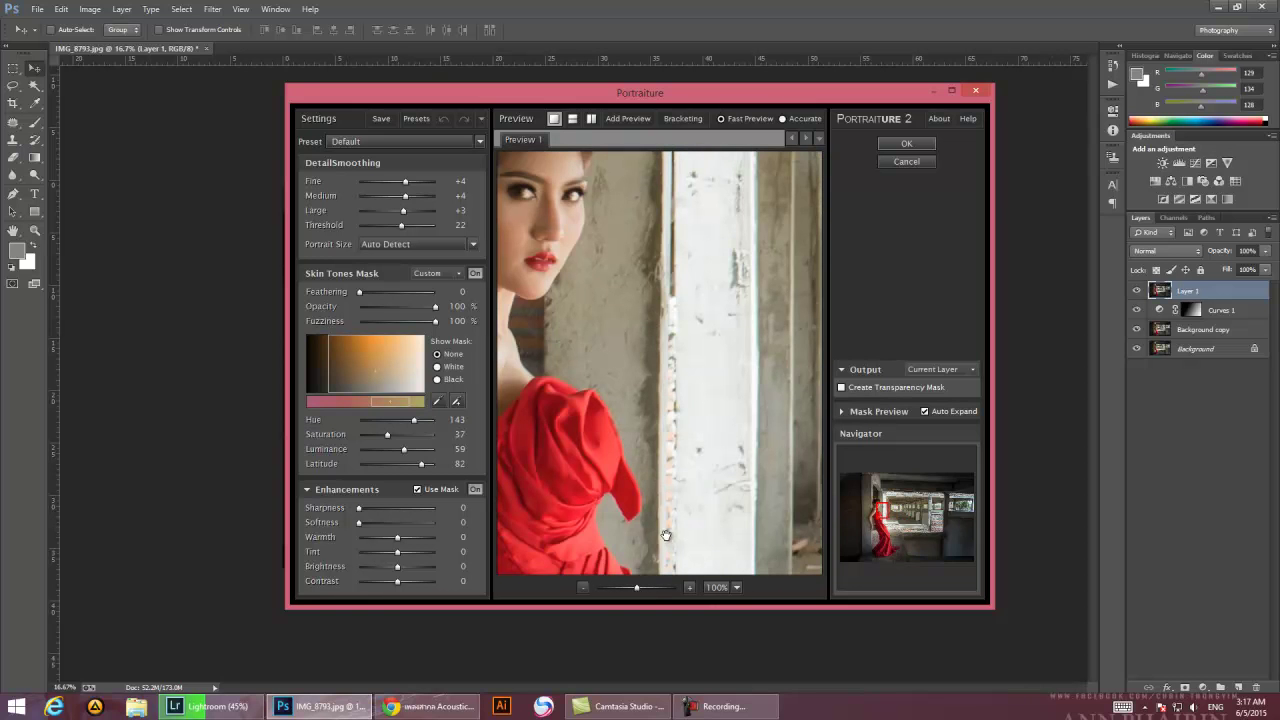
{"action": "left_click", "coordinate": [906, 143]}
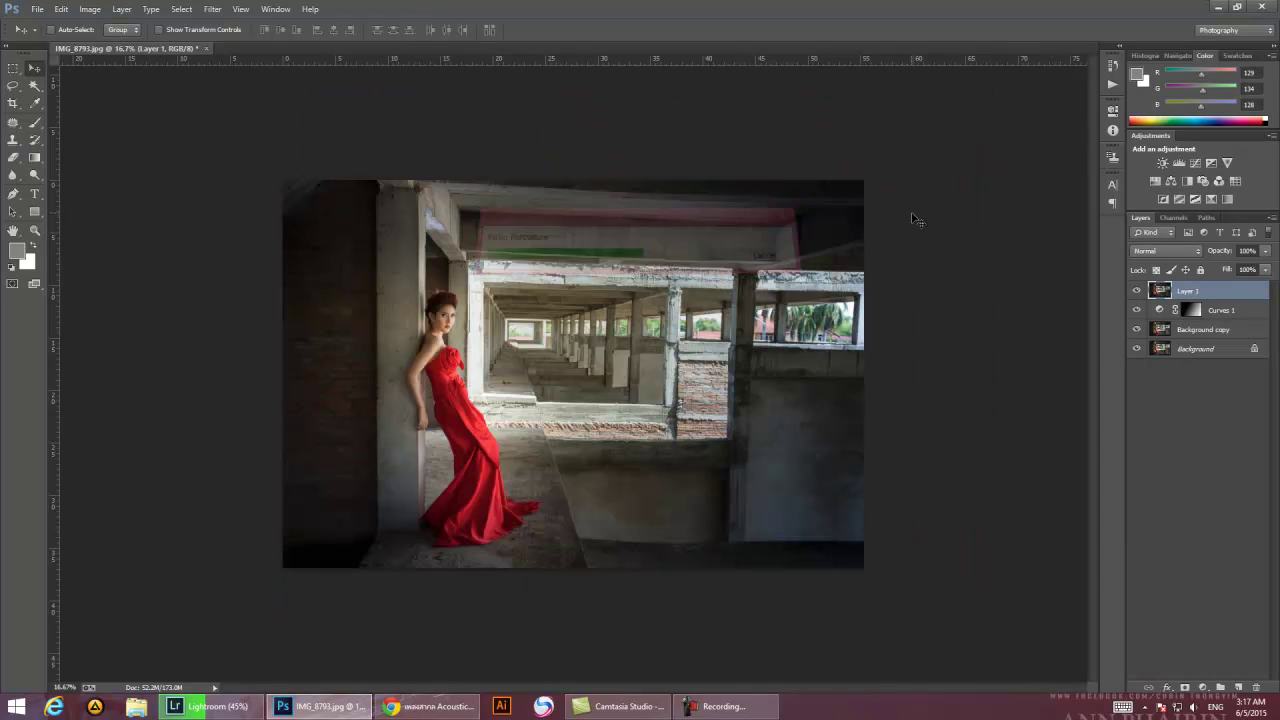
- Try the Resize01 action on the layered photo without its Unsharp Mask step, and revert the document to the Portraiture history state
{"action": "left_click", "coordinate": [1112, 84]}
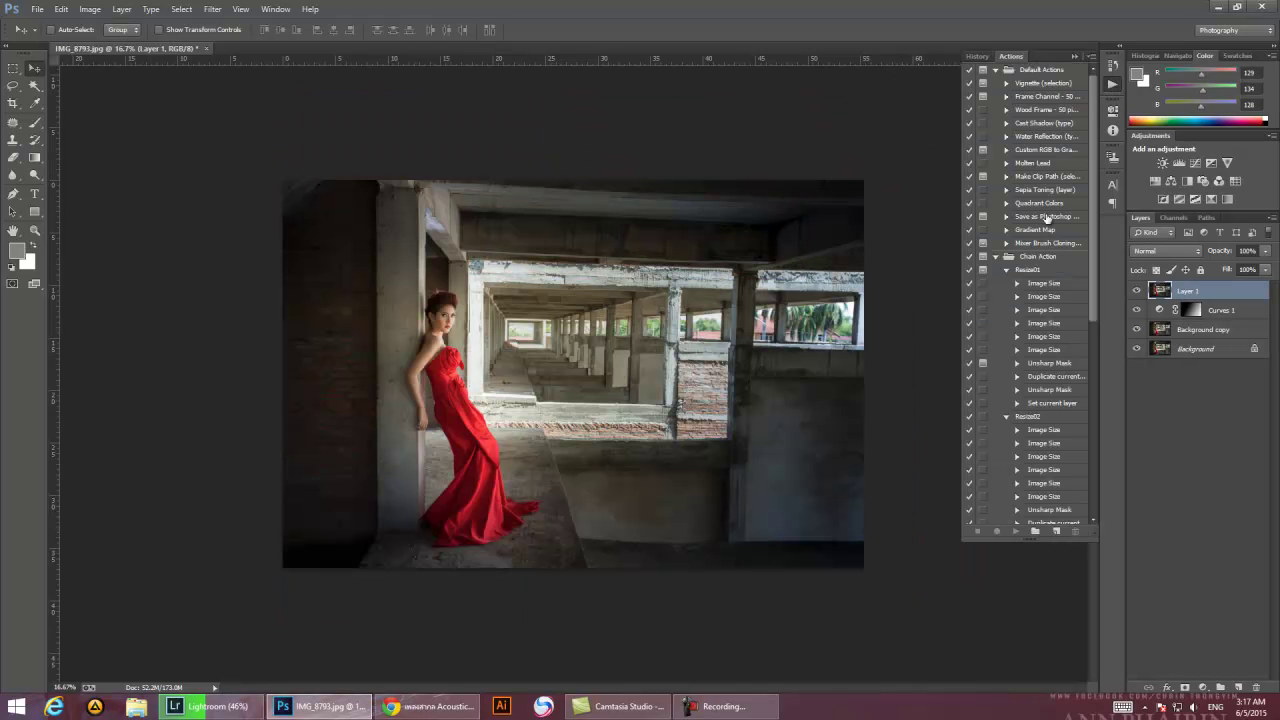
{"action": "left_click", "coordinate": [1028, 271]}
{"action": "left_click", "coordinate": [1013, 530]}
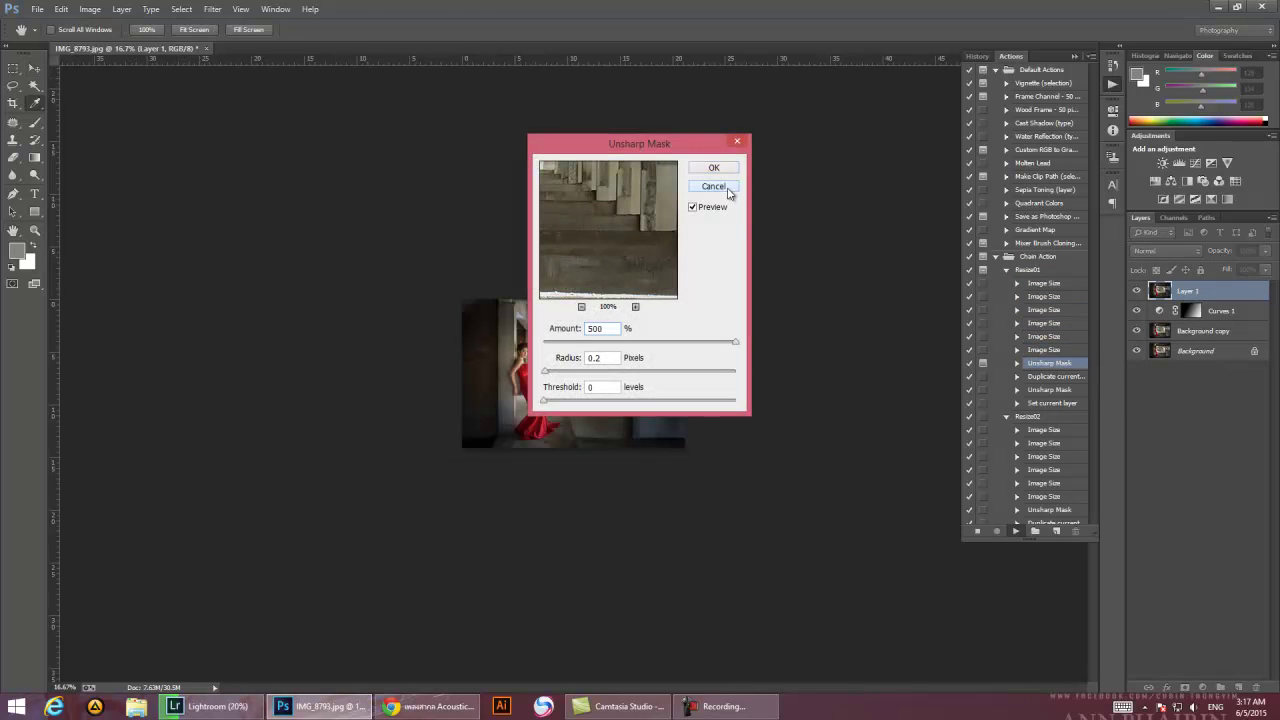
{"action": "left_click", "coordinate": [729, 192]}
{"action": "left_click", "coordinate": [1072, 56]}
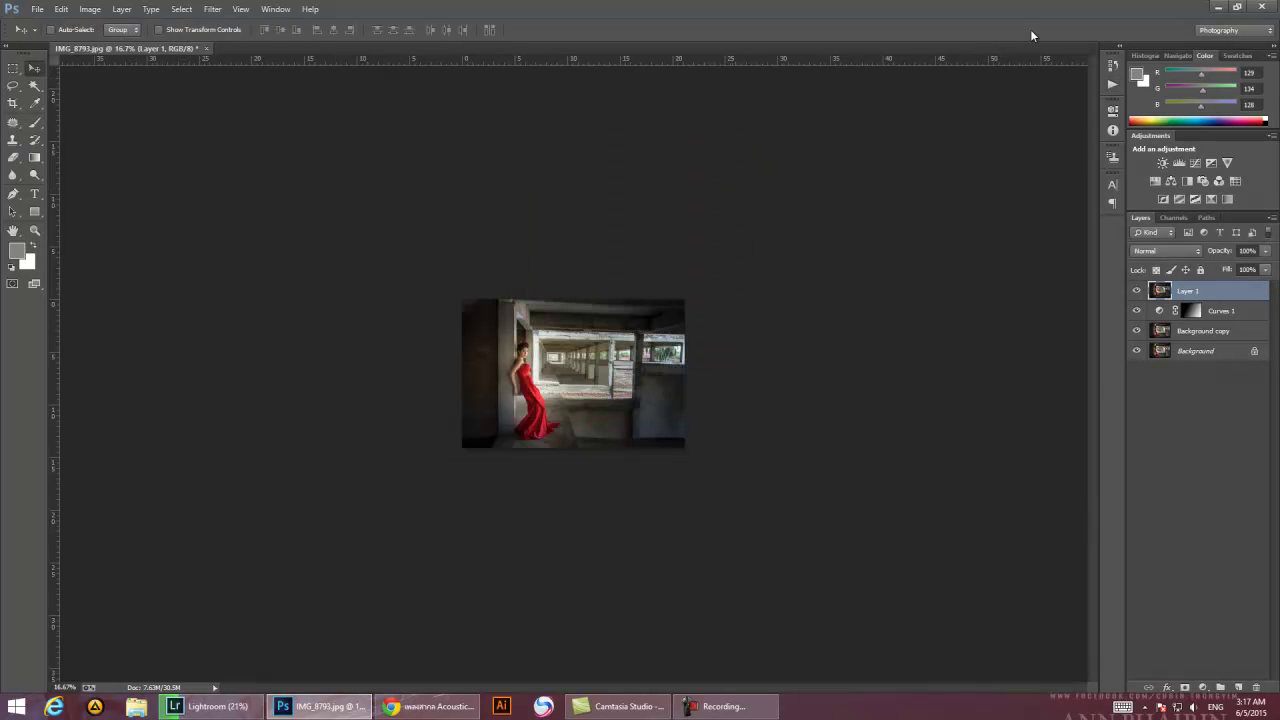
{"action": "key", "text": "ctrl+0"}
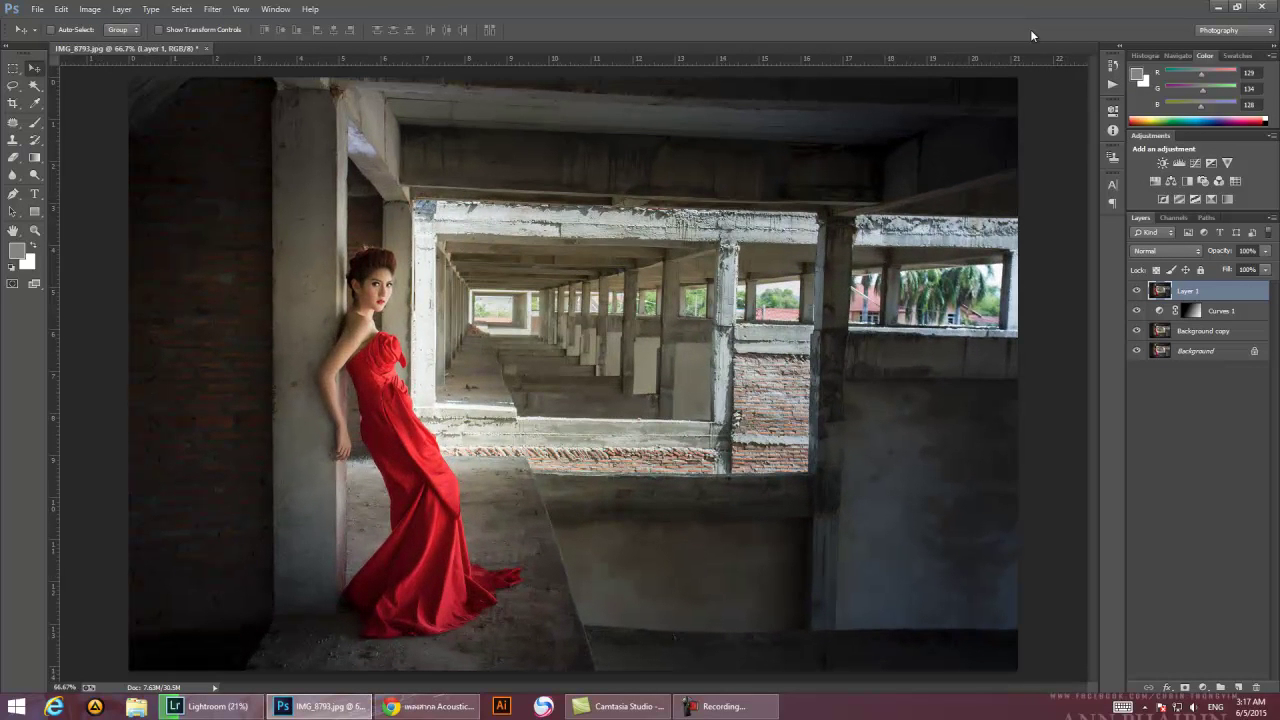
{"action": "left_click", "coordinate": [1112, 65]}
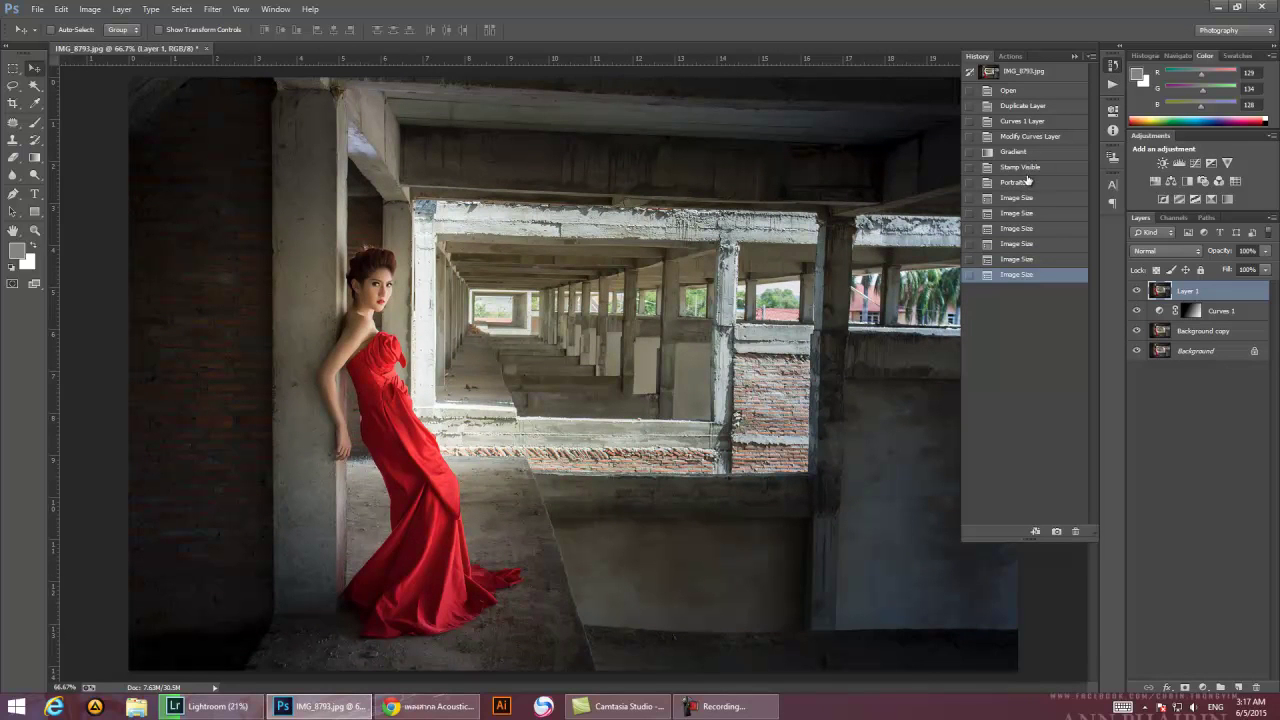
{"action": "left_click", "coordinate": [1020, 182]}
- Merge all the layers, from the Portraiture-smoothed layer down to the Background, into a single layer
{"action": "left_click", "coordinate": [1198, 350], "text": "shift"}
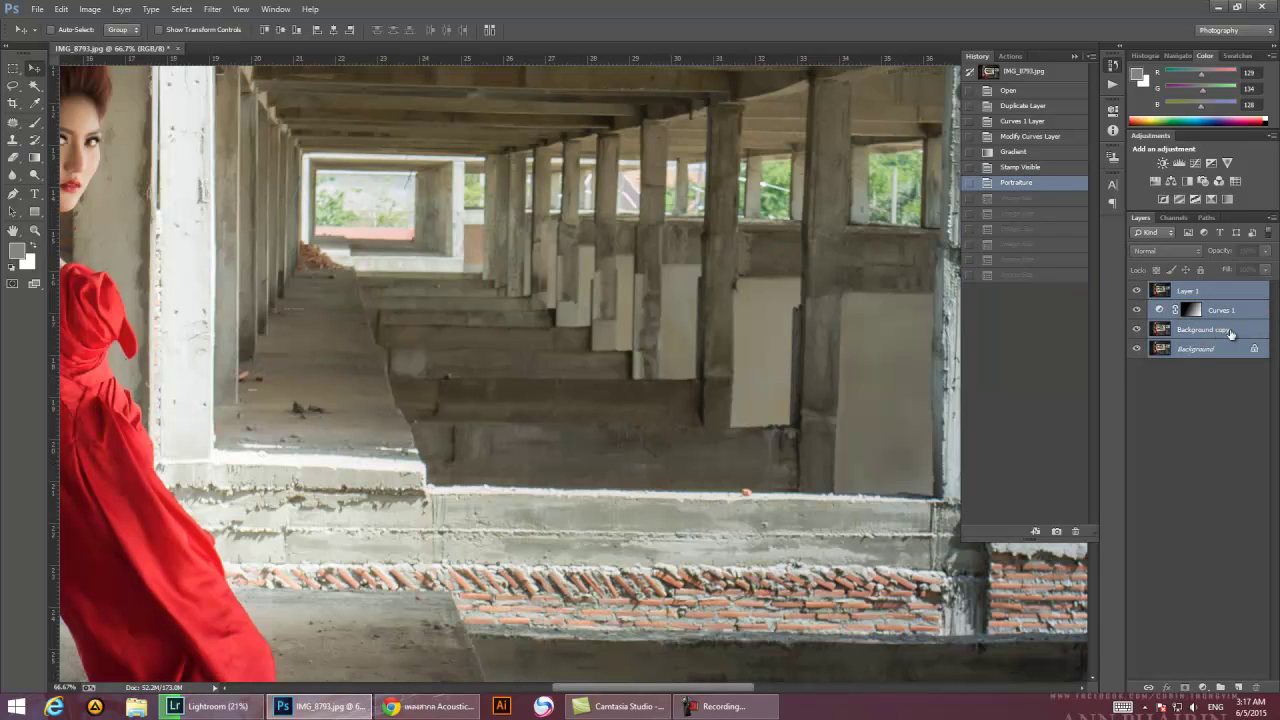
{"action": "right_click", "coordinate": [1219, 324]}
{"action": "left_click", "coordinate": [1140, 532]}
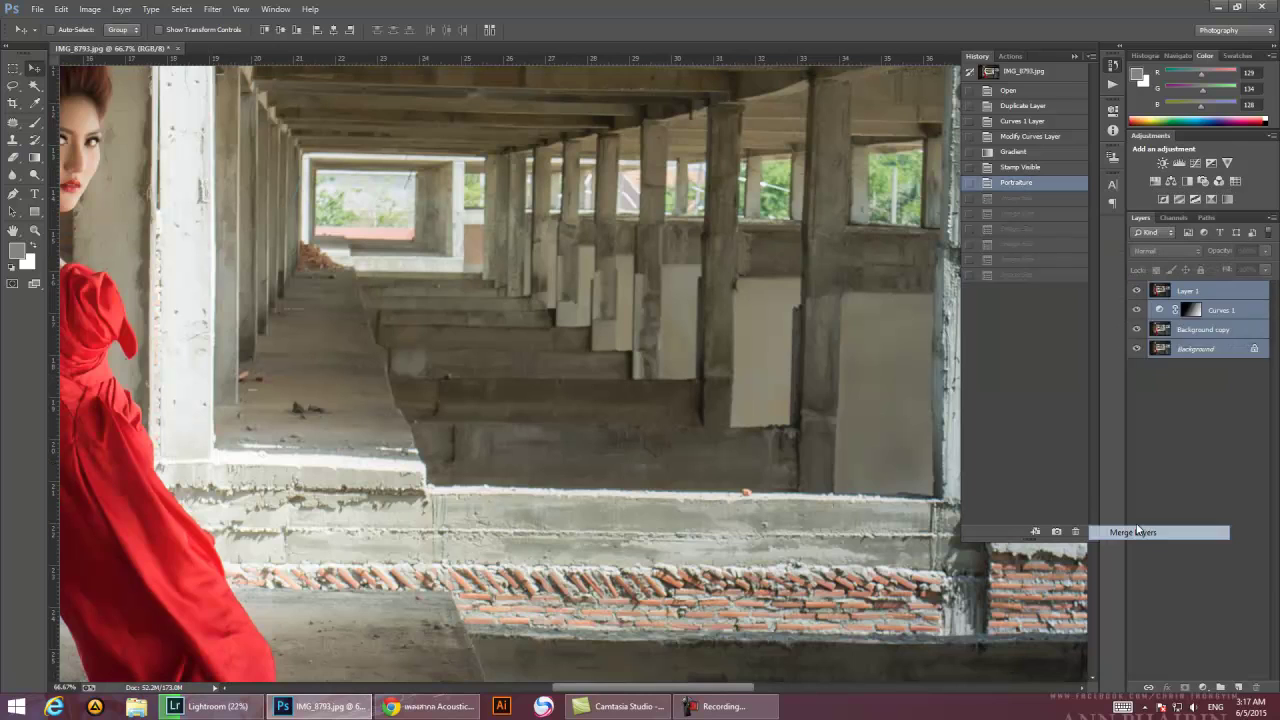
- Run the Resize01 action on the merged photo, accepting Unsharp Mask at amount 500%, radius 0.2 pixels and threshold 0
{"action": "left_click", "coordinate": [1112, 84]}
{"action": "left_click", "coordinate": [1043, 283]}
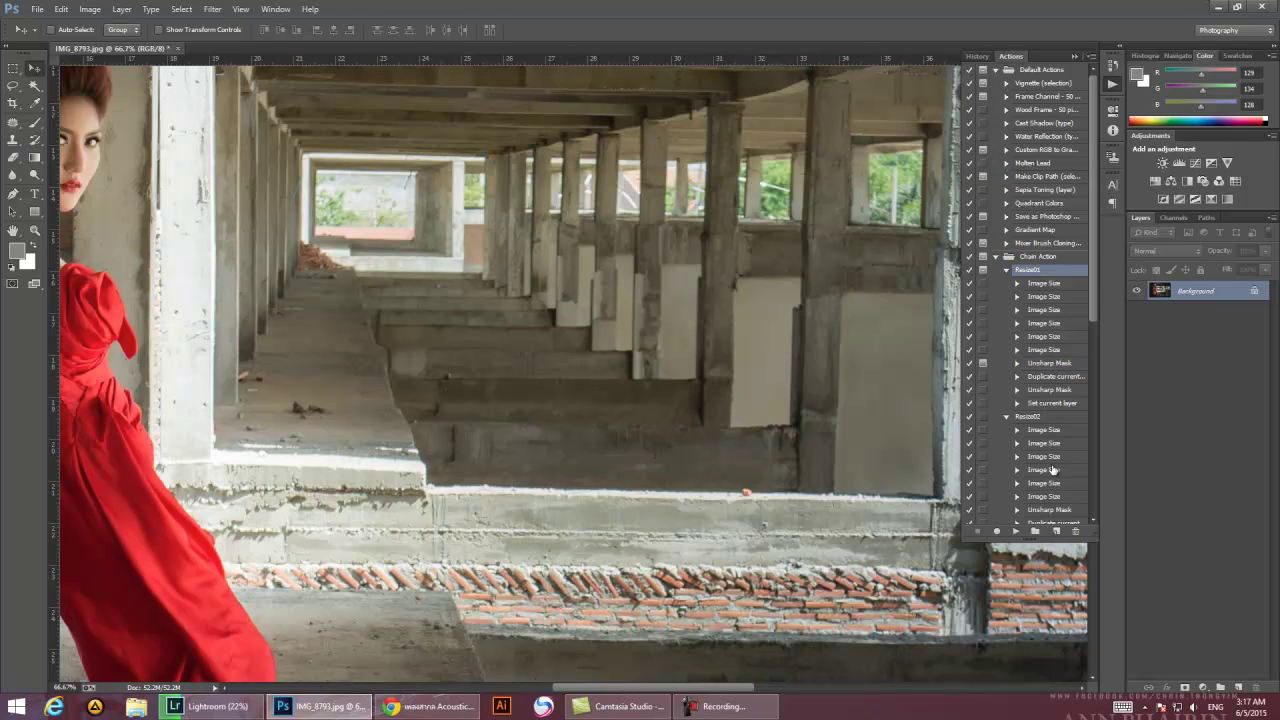
{"action": "left_click", "coordinate": [1015, 531]}
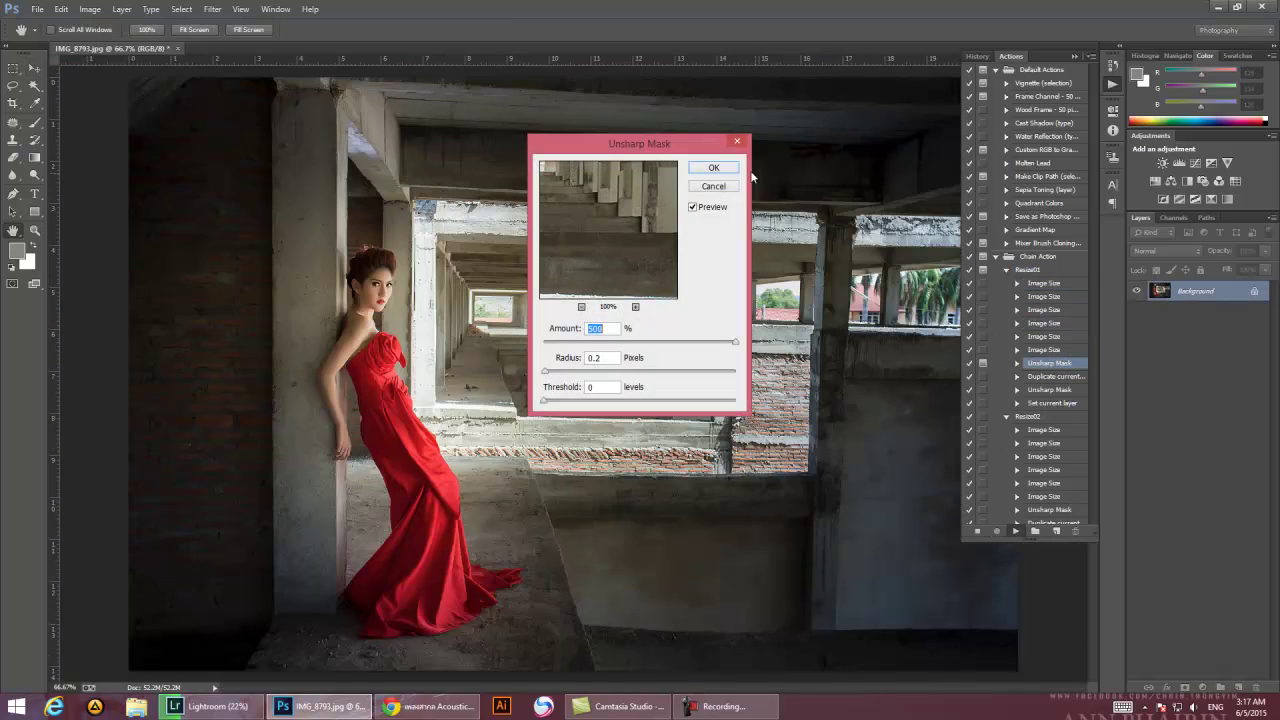
{"action": "key", "text": "Return"}
{"action": "left_click", "coordinate": [1074, 56]}
{"action": "key", "text": "ctrl+1"}
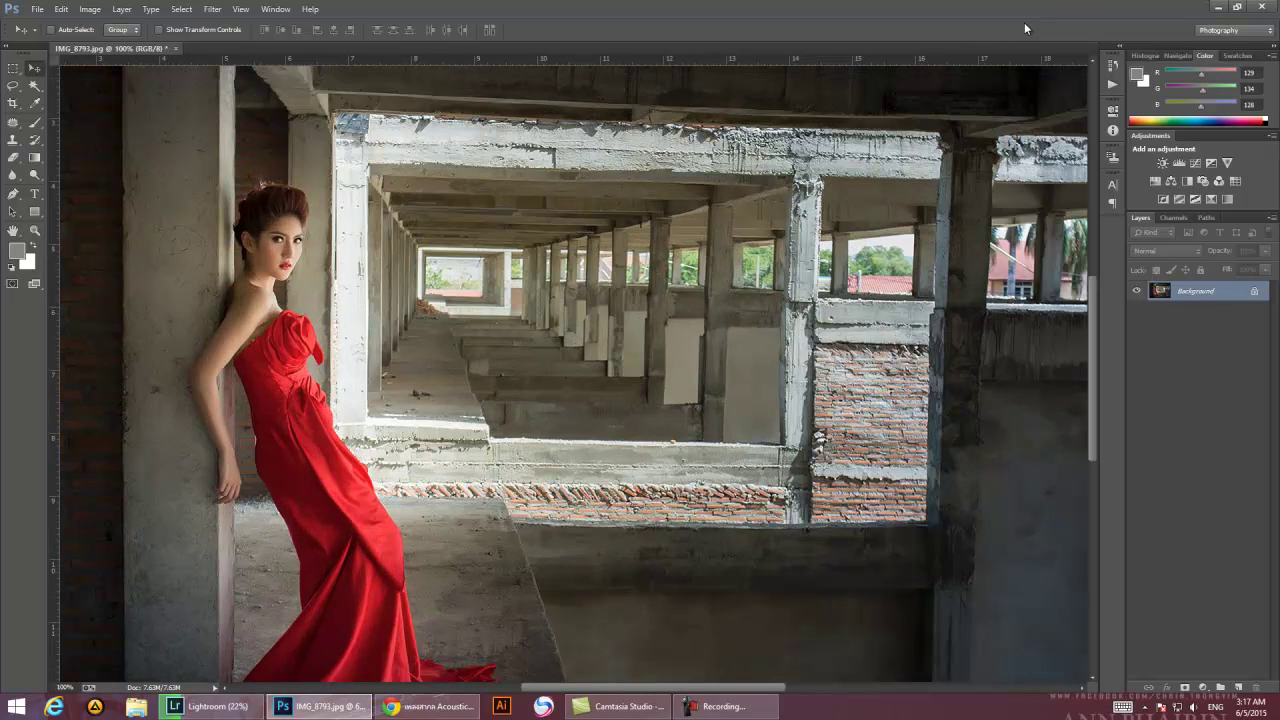
{"action": "key", "text": "ctrl+minus"}
{"action": "key", "text": "ctrl+minus"}
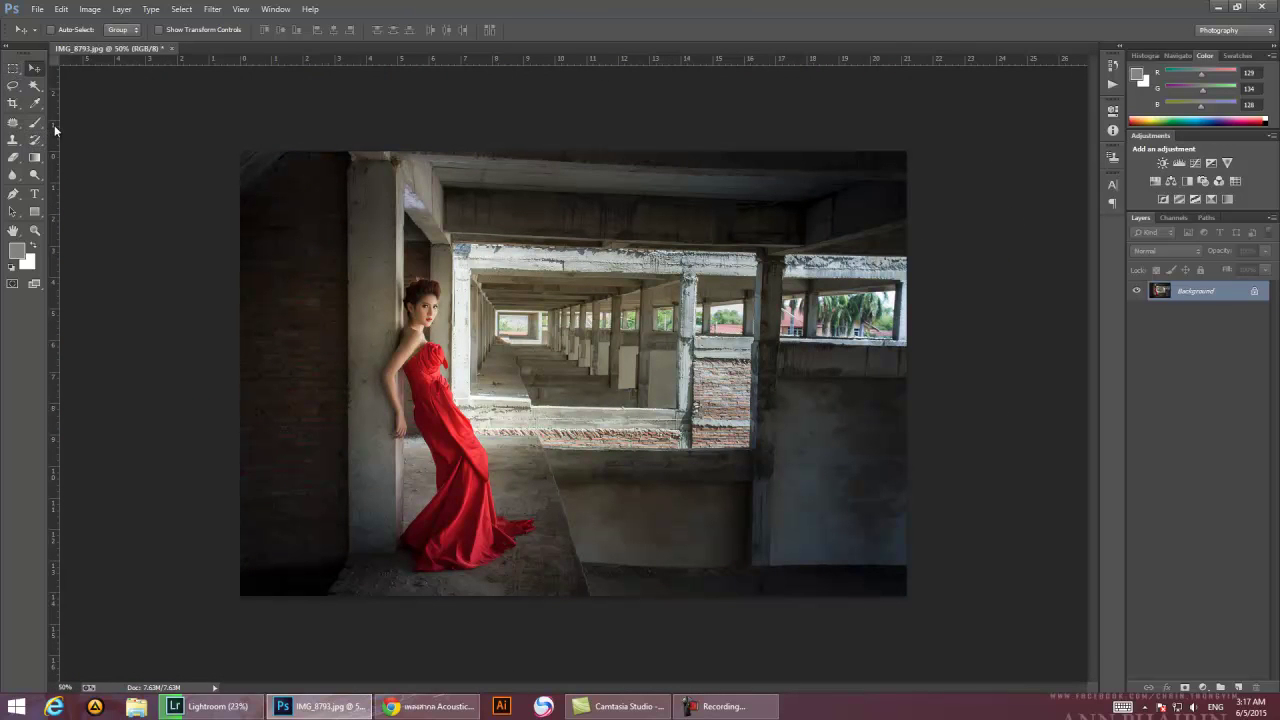
- Open the recent file IMG_8979Up.psd, copy its model-name text and CHAIN_3 logo layers into the IMG_8793 photo, and close it
{"action": "left_click", "coordinate": [37, 9]}
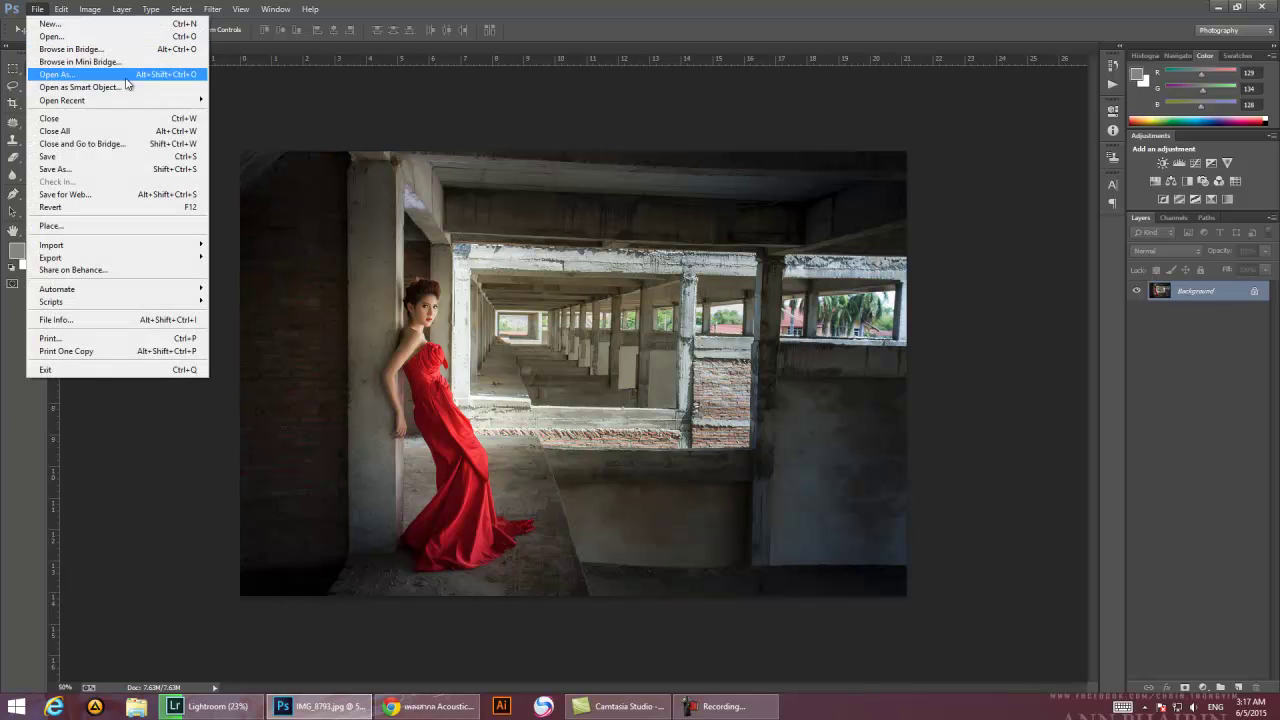
{"action": "mouse_move", "coordinate": [190, 101]}
{"action": "left_click", "coordinate": [245, 152]}
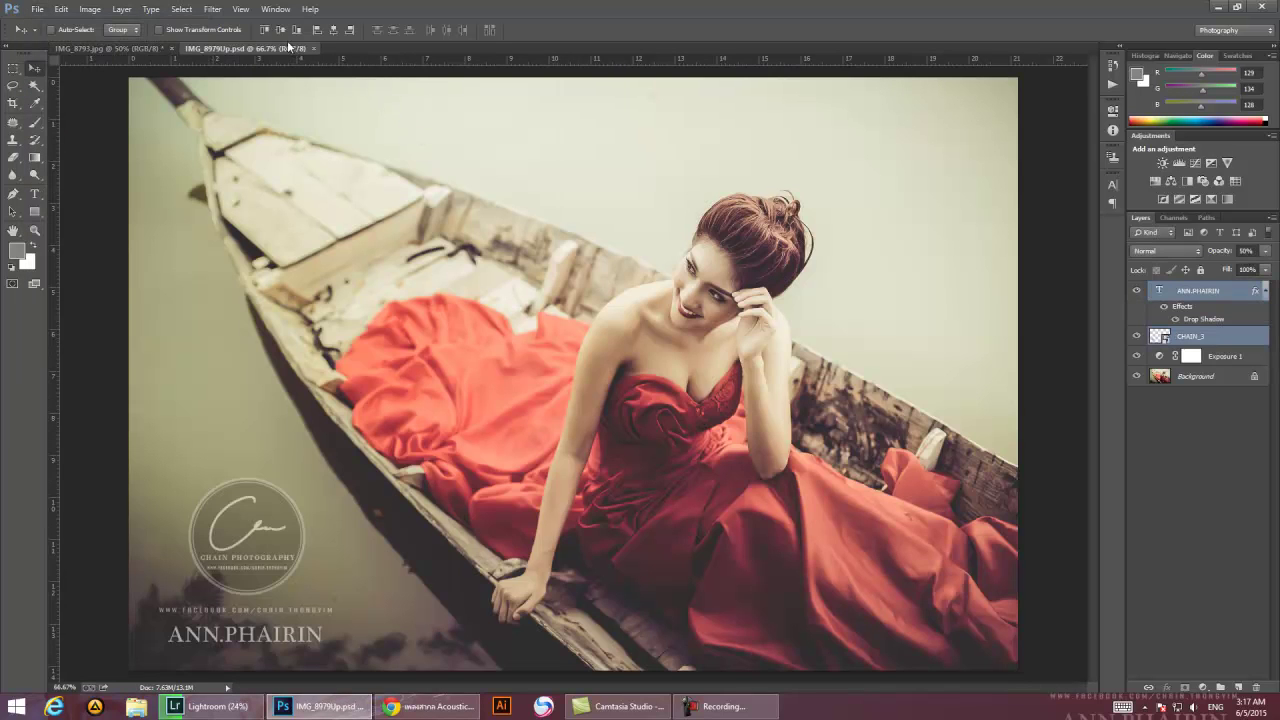
{"action": "left_click_drag", "start_coordinate": [288, 48], "coordinate": [180, 415]}
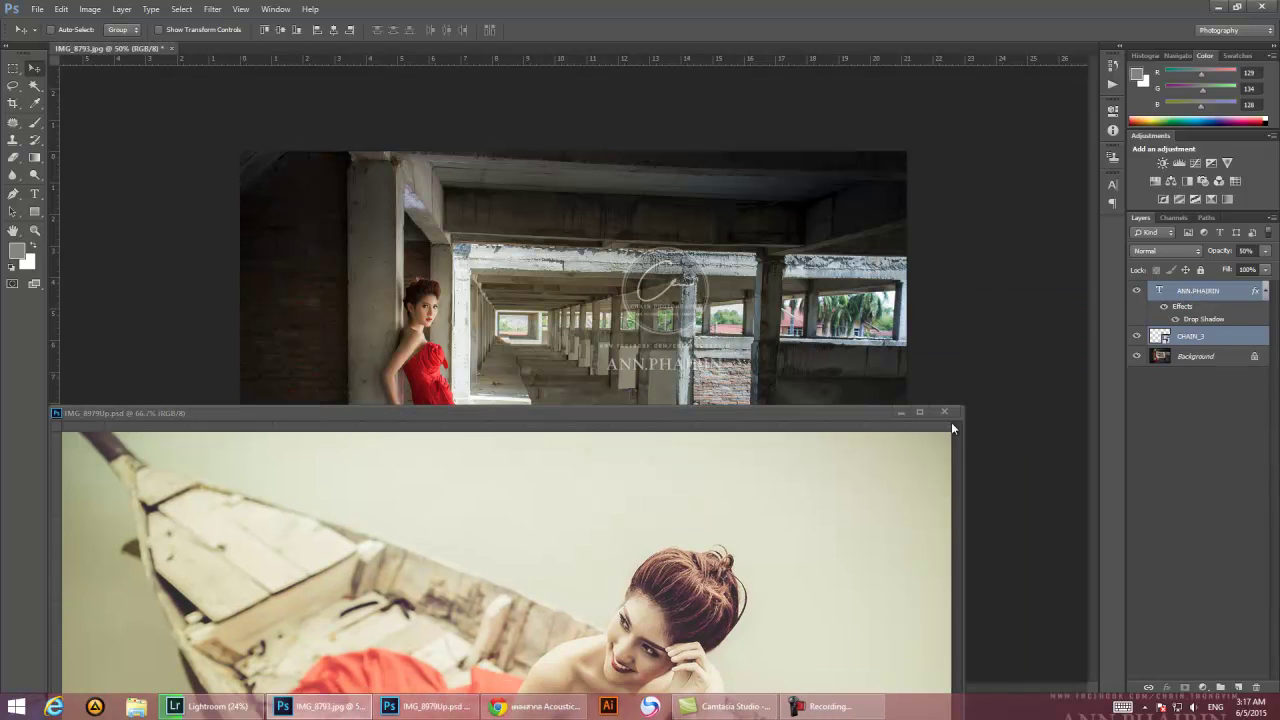
{"action": "left_click", "coordinate": [944, 412]}
- Set the logo and model-name layers to 100% opacity and move them onto the dark wall in the photo's lower-right area
{"action": "left_click", "coordinate": [1265, 251]}
{"action": "left_click_drag", "start_coordinate": [1238, 272], "coordinate": [1262, 271]}
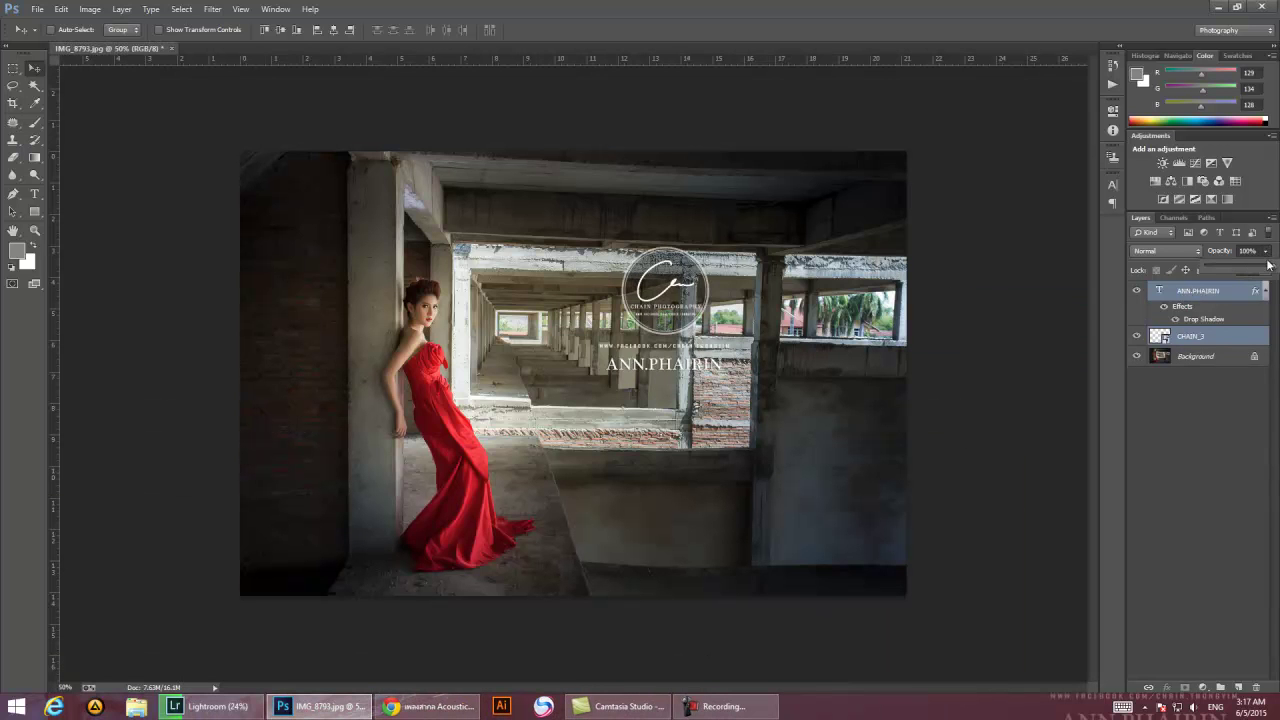
{"action": "left_click_drag", "start_coordinate": [668, 305], "coordinate": [831, 446]}
- Save the layered photo as the Photoshop file IMG_8793Up in the shoot's JPG folder on drive G:
{"action": "left_click", "coordinate": [37, 9]}
{"action": "left_click", "coordinate": [60, 177]}
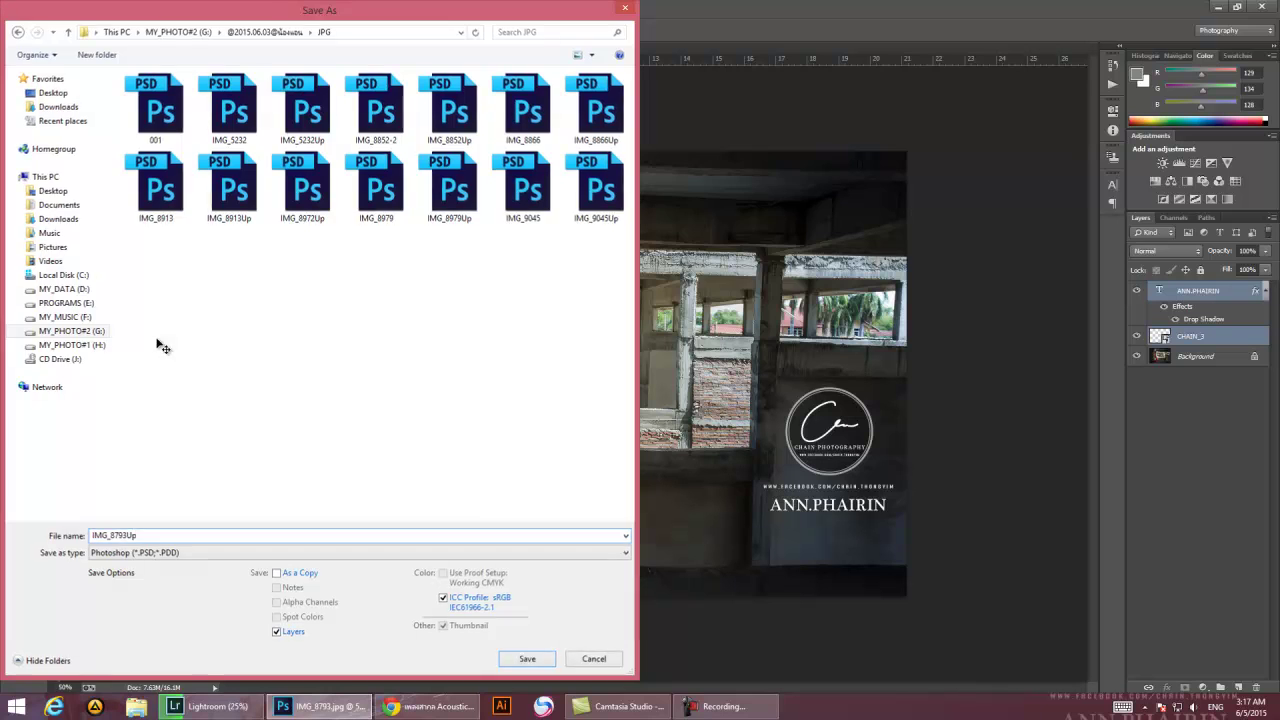
{"action": "key", "text": "Return"}
- Save a JPEG copy of the photo as IMG_8793Up in the same JPG folder
{"action": "left_click", "coordinate": [37, 9]}
{"action": "left_click", "coordinate": [62, 174]}
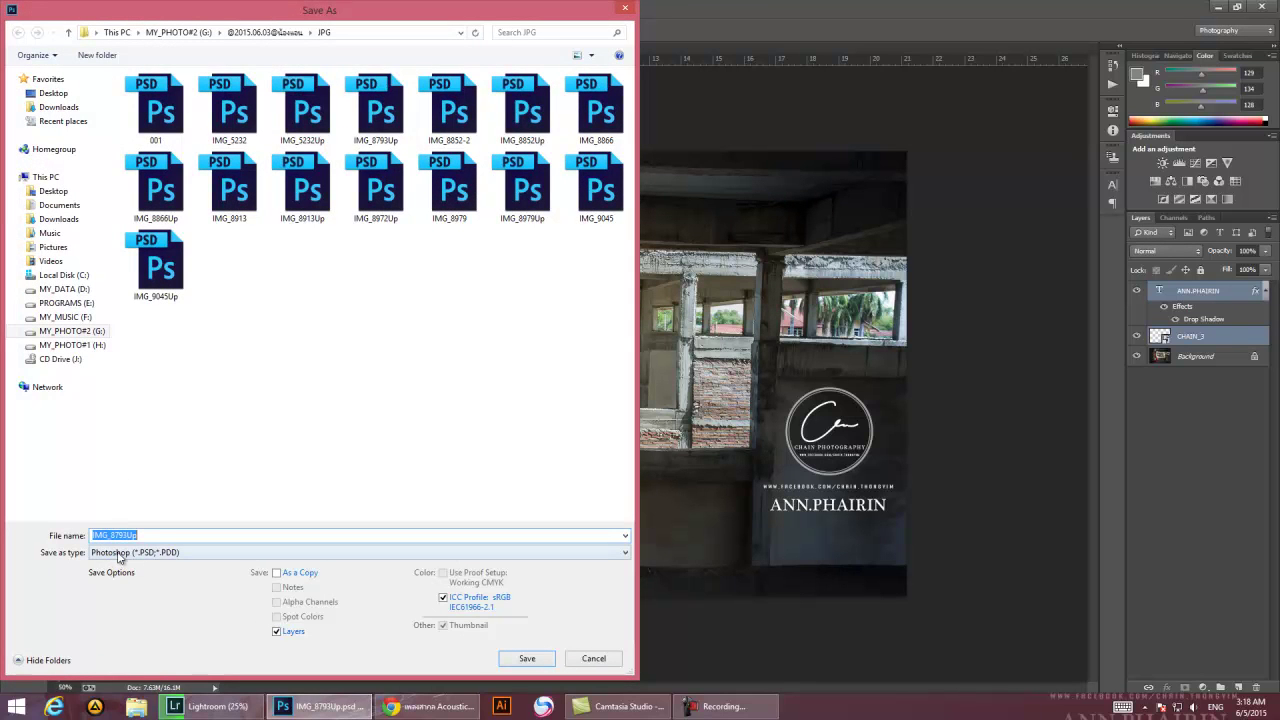
{"action": "left_click", "coordinate": [118, 556]}
{"action": "left_click", "coordinate": [120, 416]}
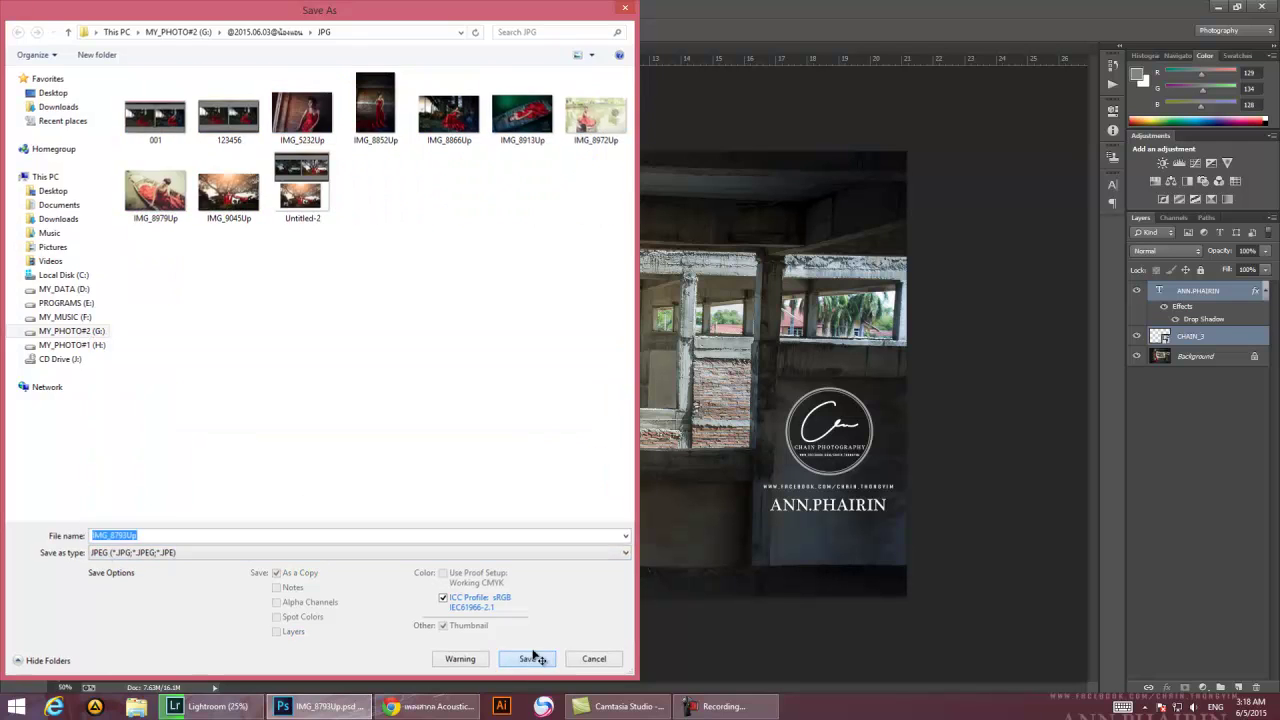